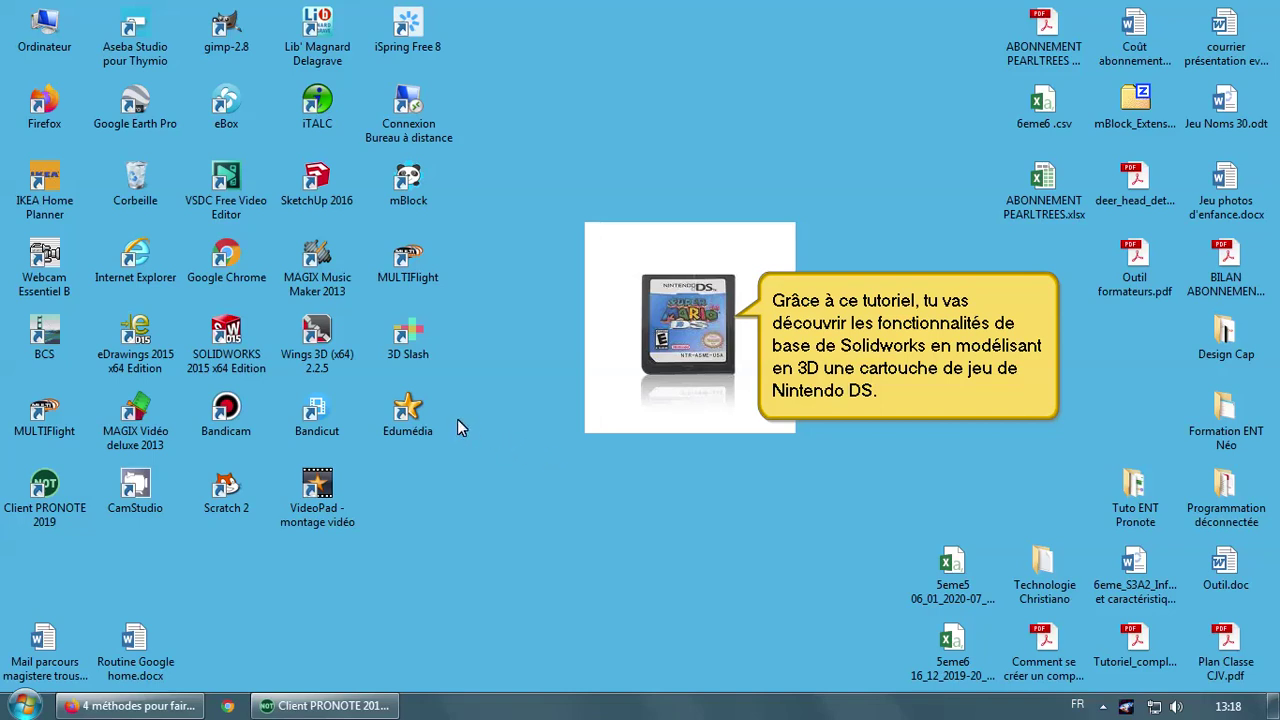
# Launch SOLIDWORKS 2015 x64 Edition from its desktop shortcut
pyautogui.doubleClick(249, 358)
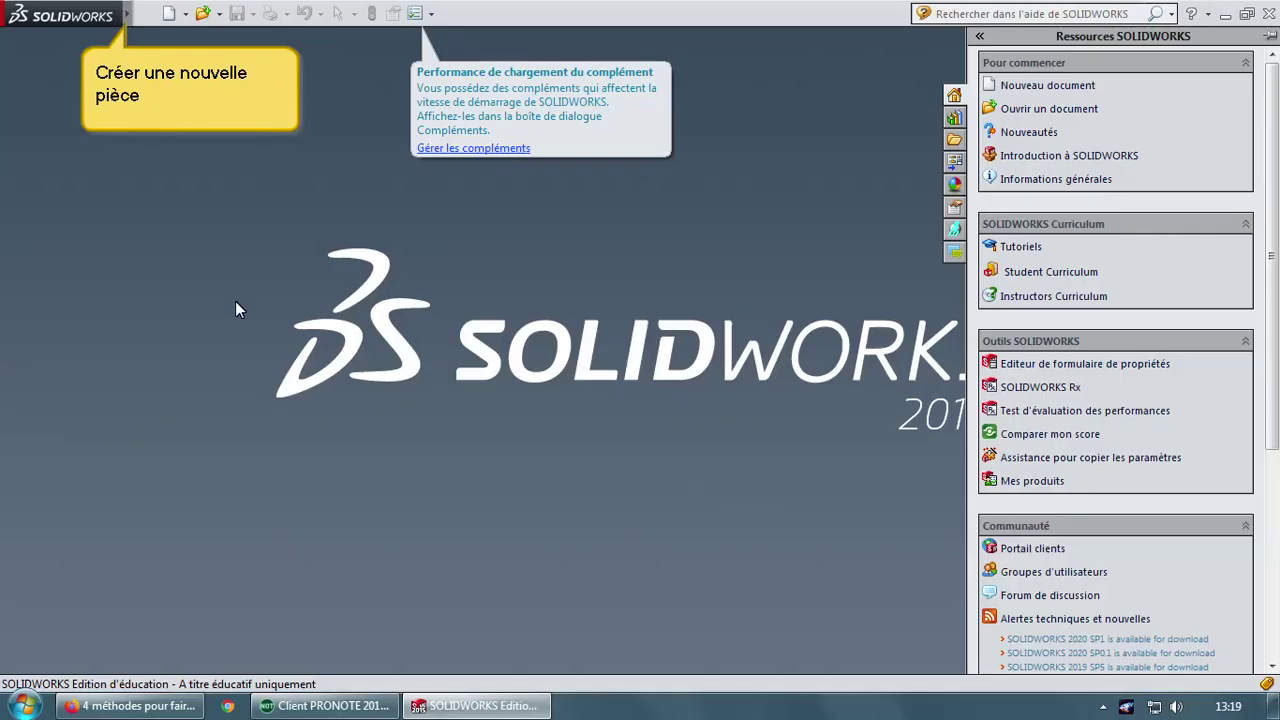
# Create a new blank part document, Pièce1, through Fichier > Nouveau
pyautogui.click(156, 14)
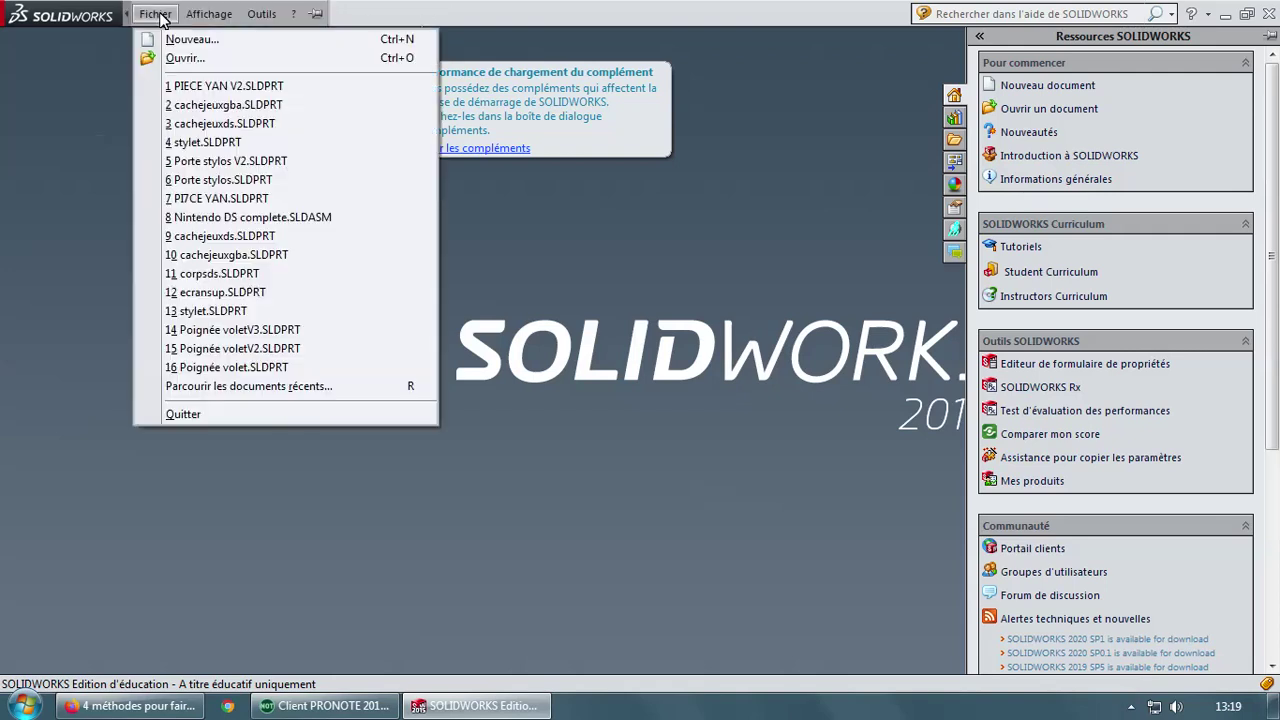
pyautogui.click(176, 40)
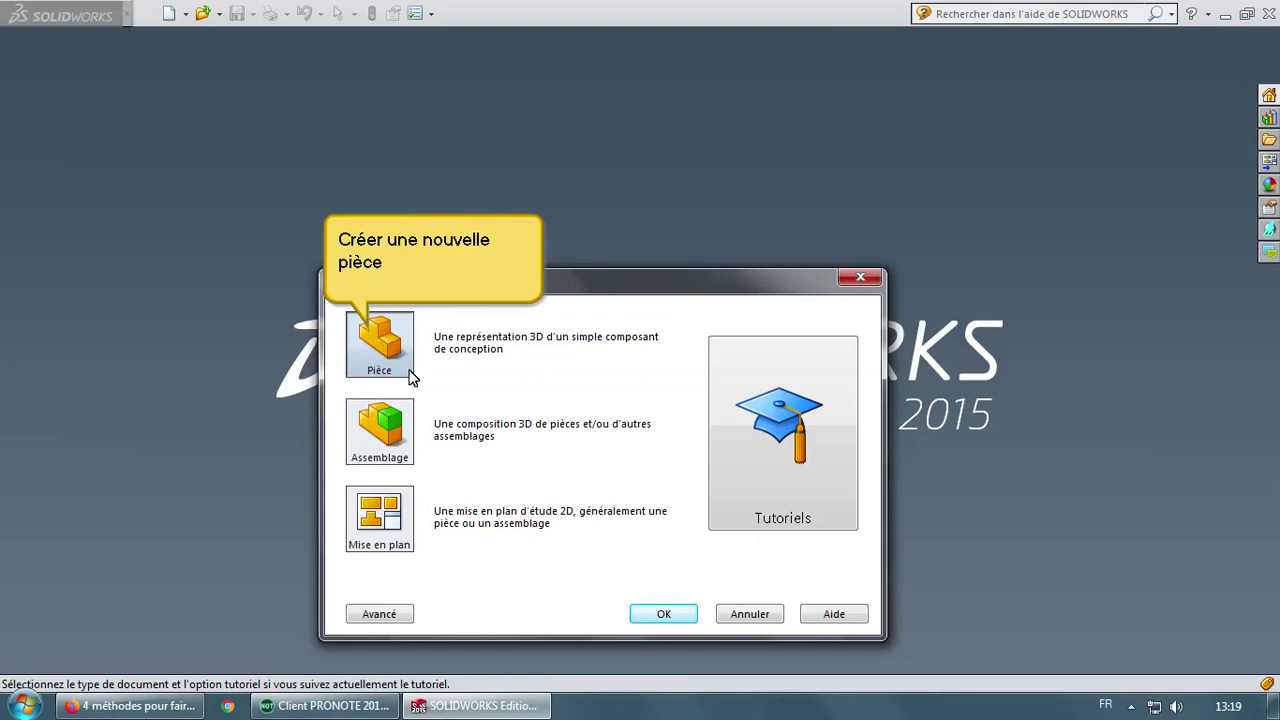
pyautogui.click(664, 616)
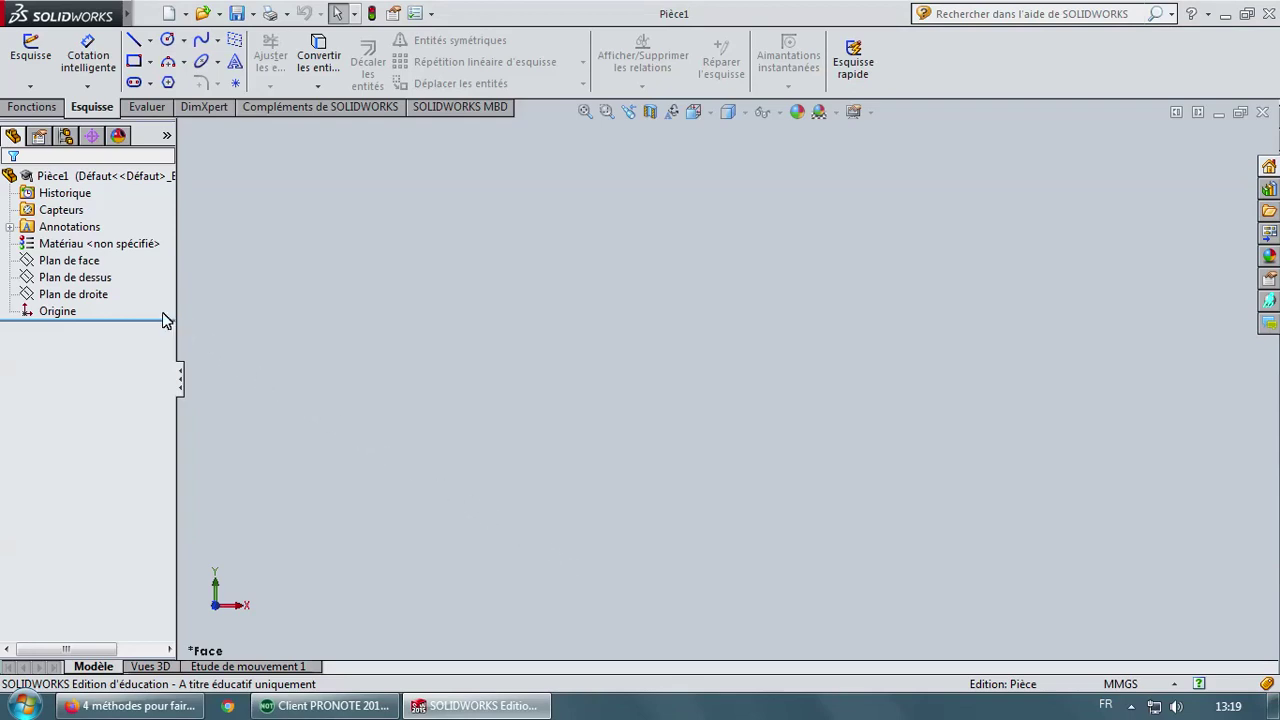
# On Plan de face, draw a corner rectangle from the origin up and to the right
pyautogui.click(83, 263)
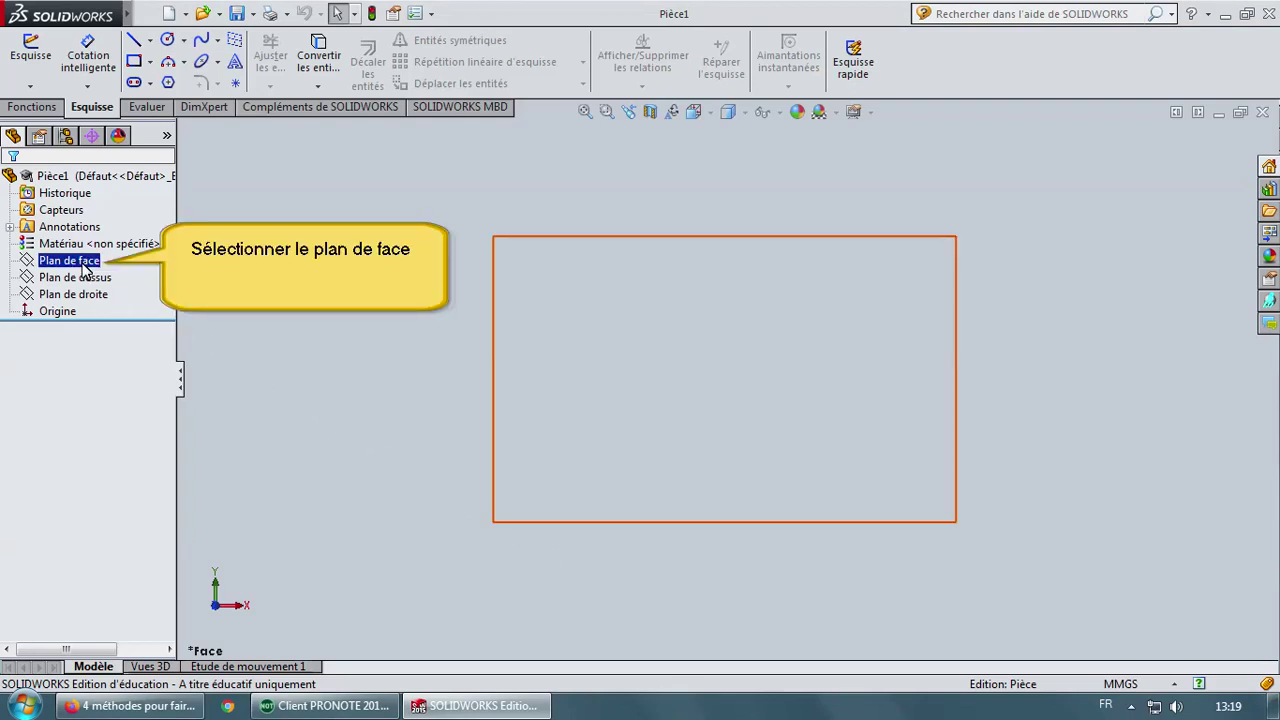
pyautogui.click(150, 62)
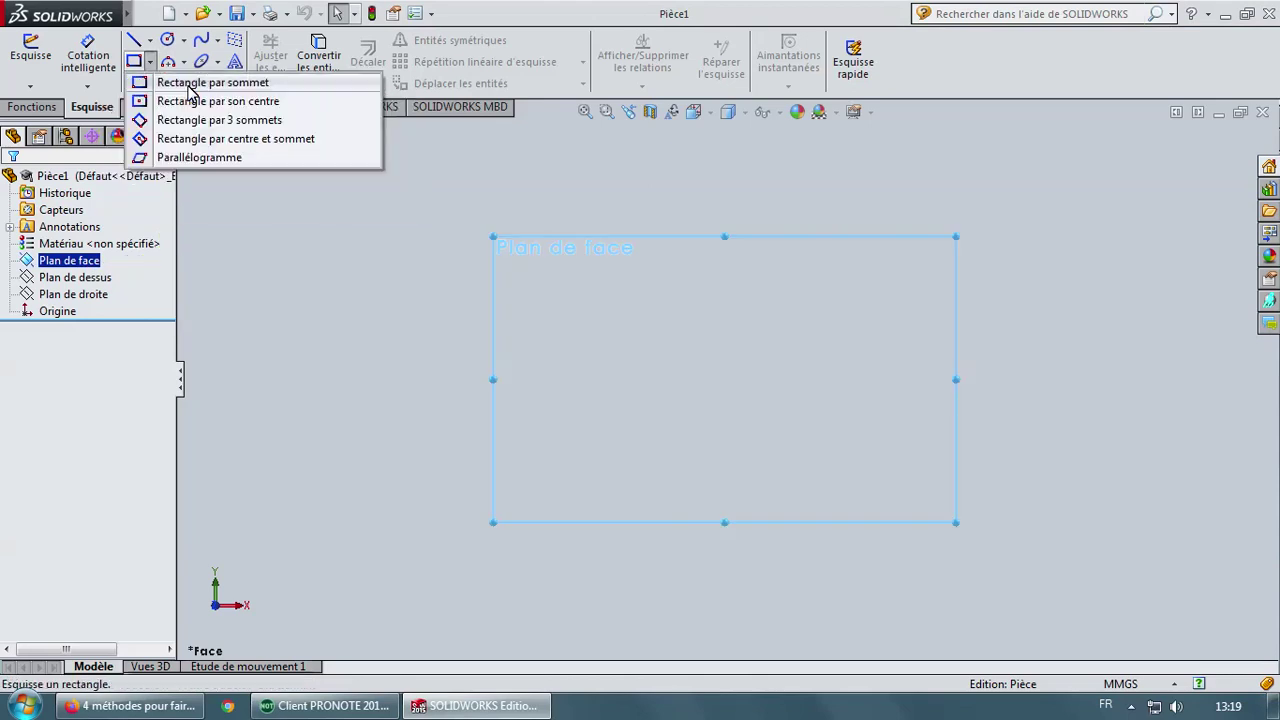
pyautogui.click(185, 83)
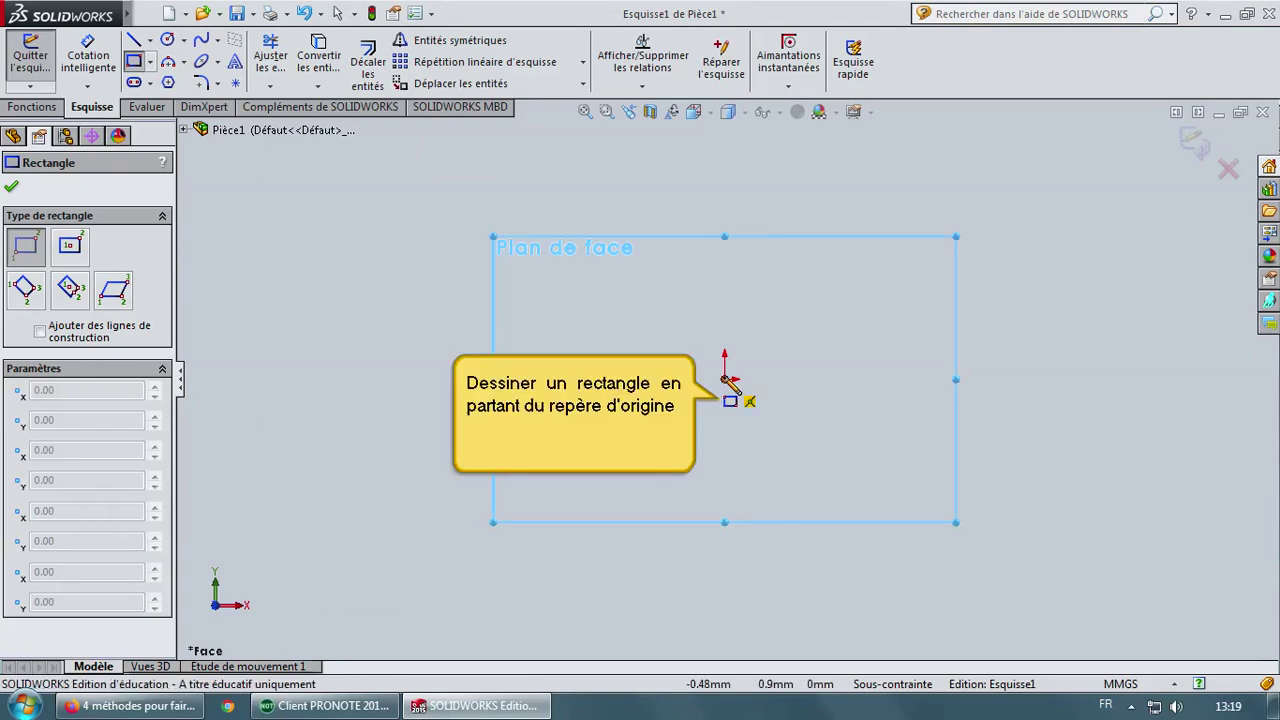
pyautogui.moveTo(725, 380); pyautogui.dragTo(875, 279)
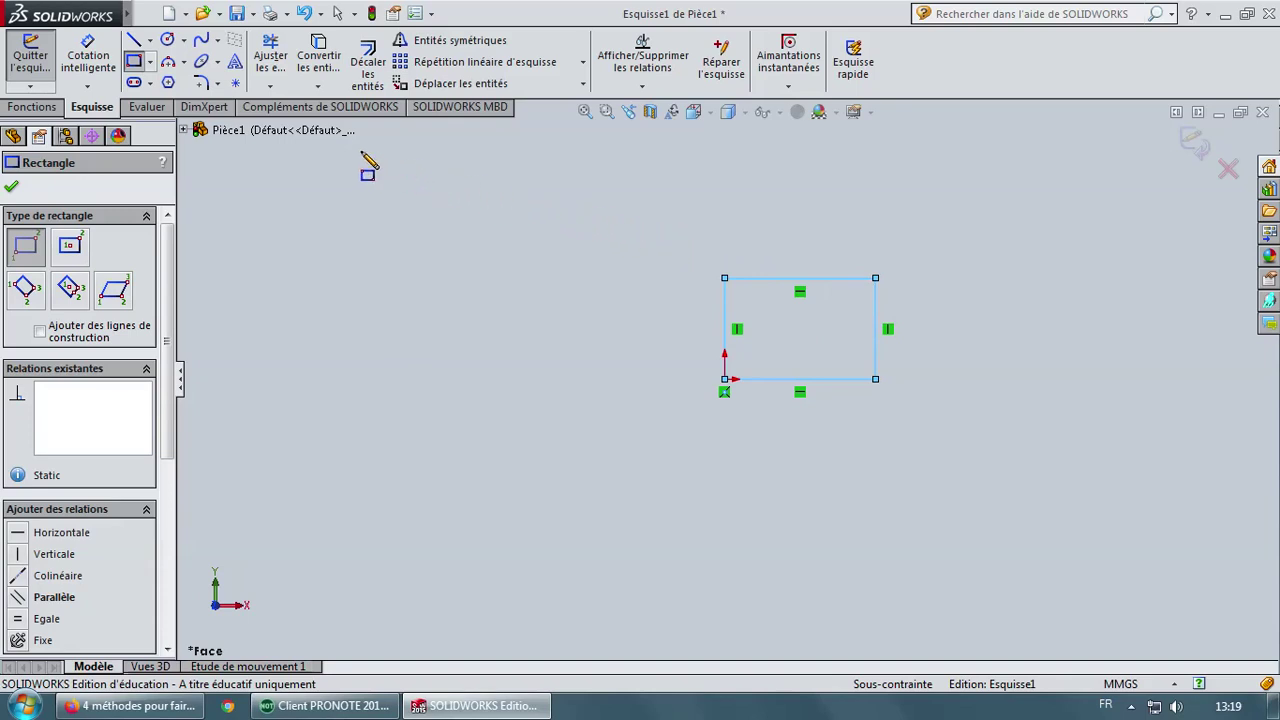
# Dimension the rectangle's top and right edges to 33 mm each, forming a 33 × 33 mm square
pyautogui.click(87, 85)
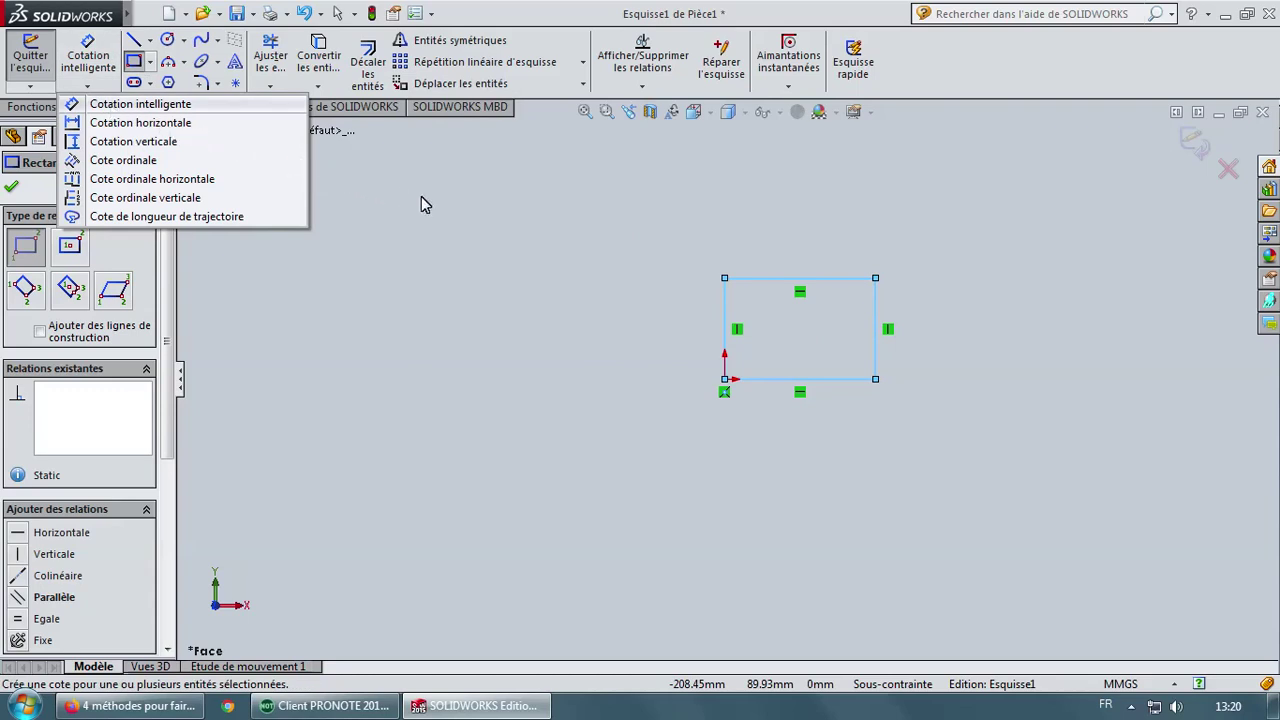
pyautogui.click(627, 262)
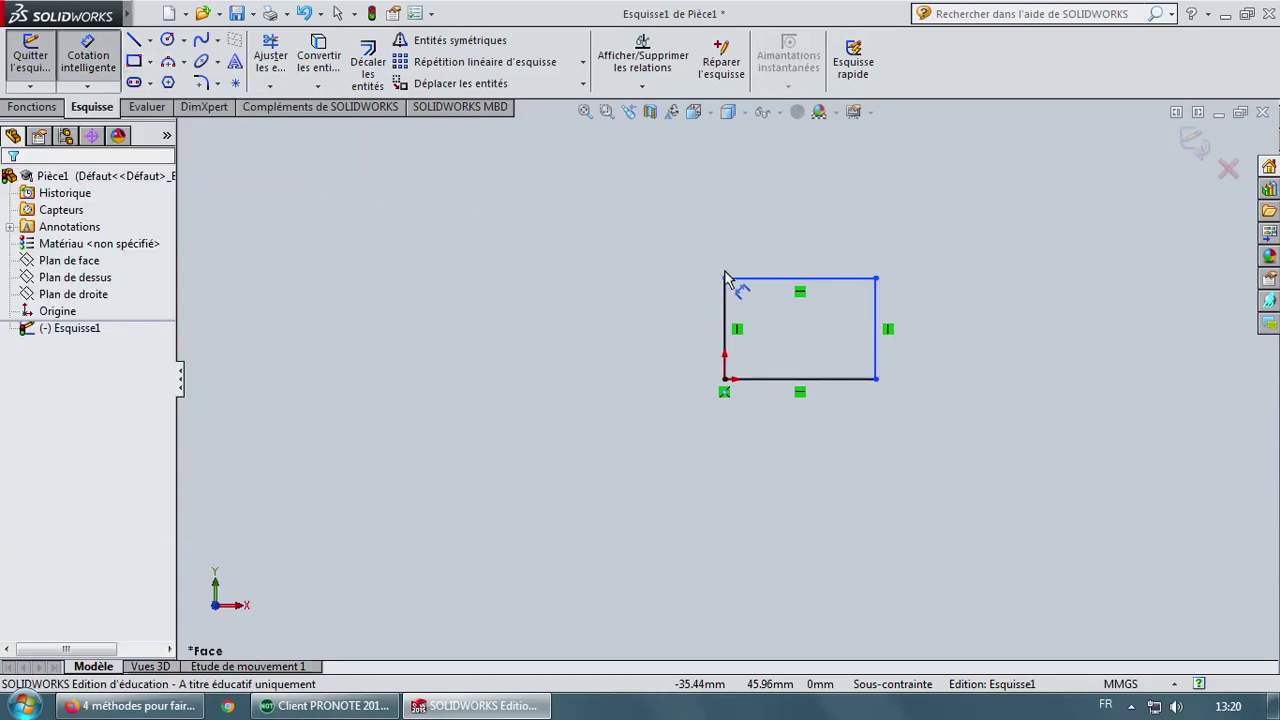
pyautogui.click(797, 289)
pyautogui.click(800, 240)
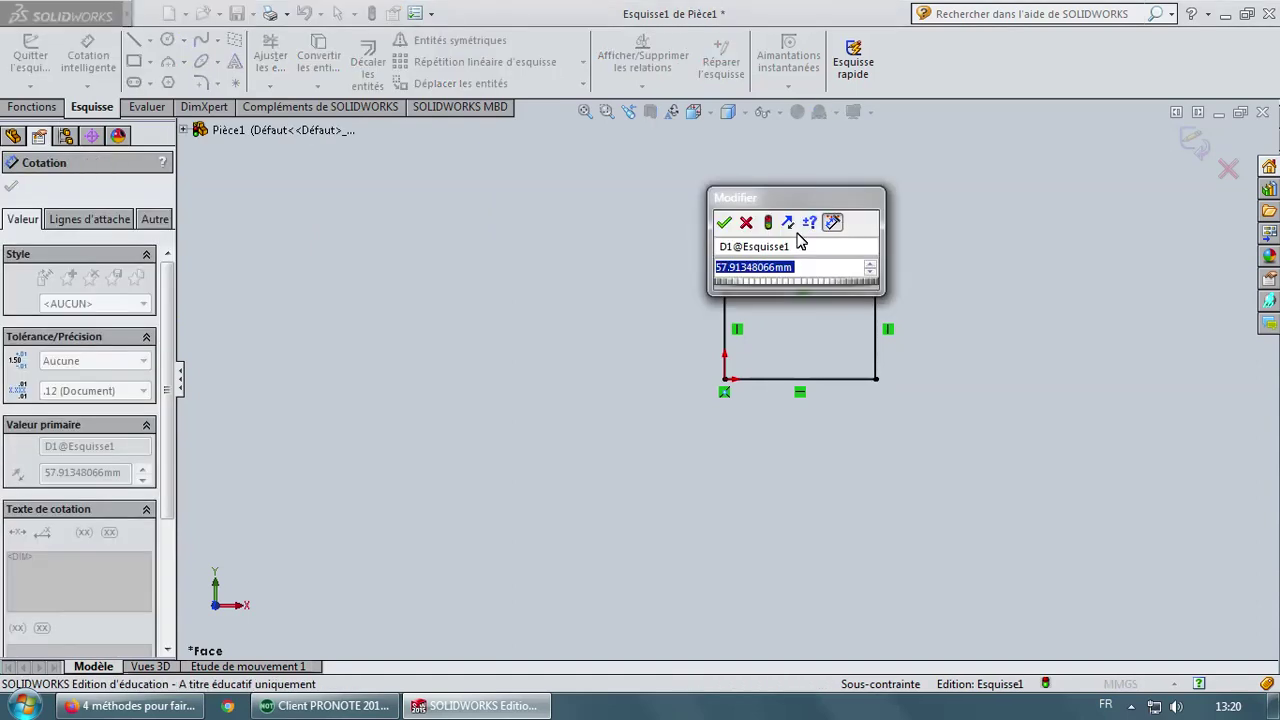
pyautogui.write('33')
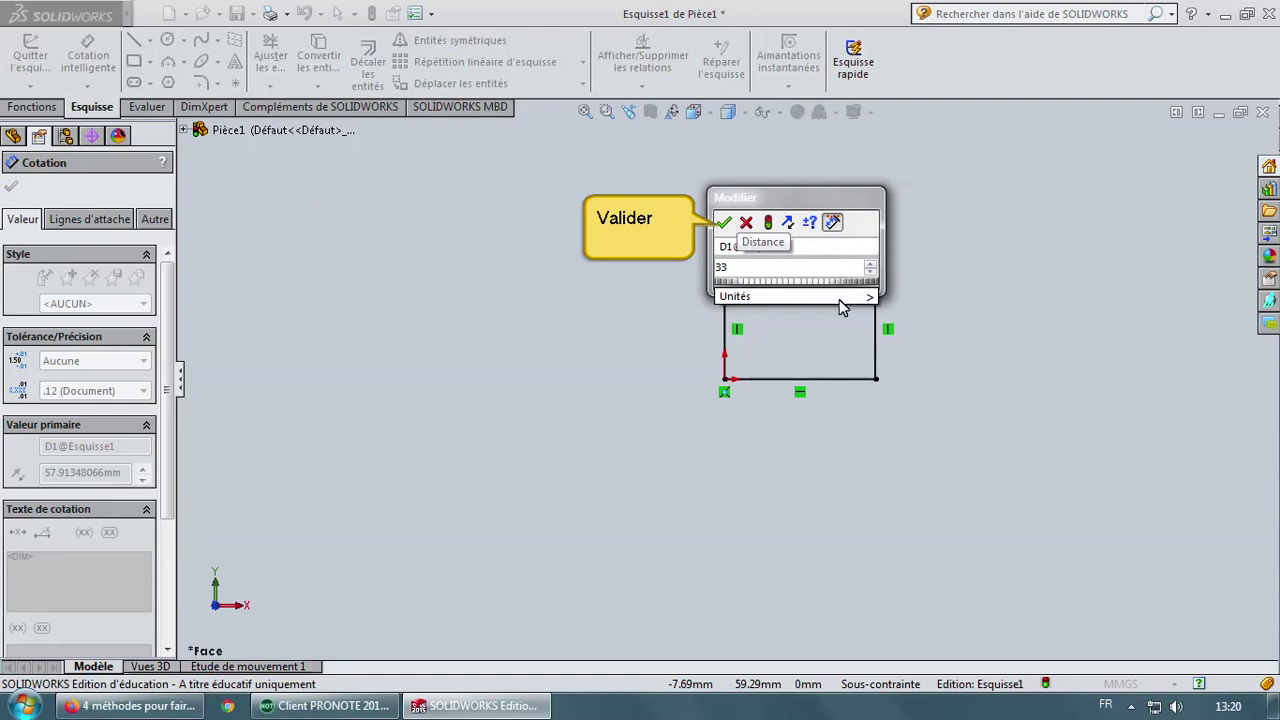
pyautogui.press('Return')
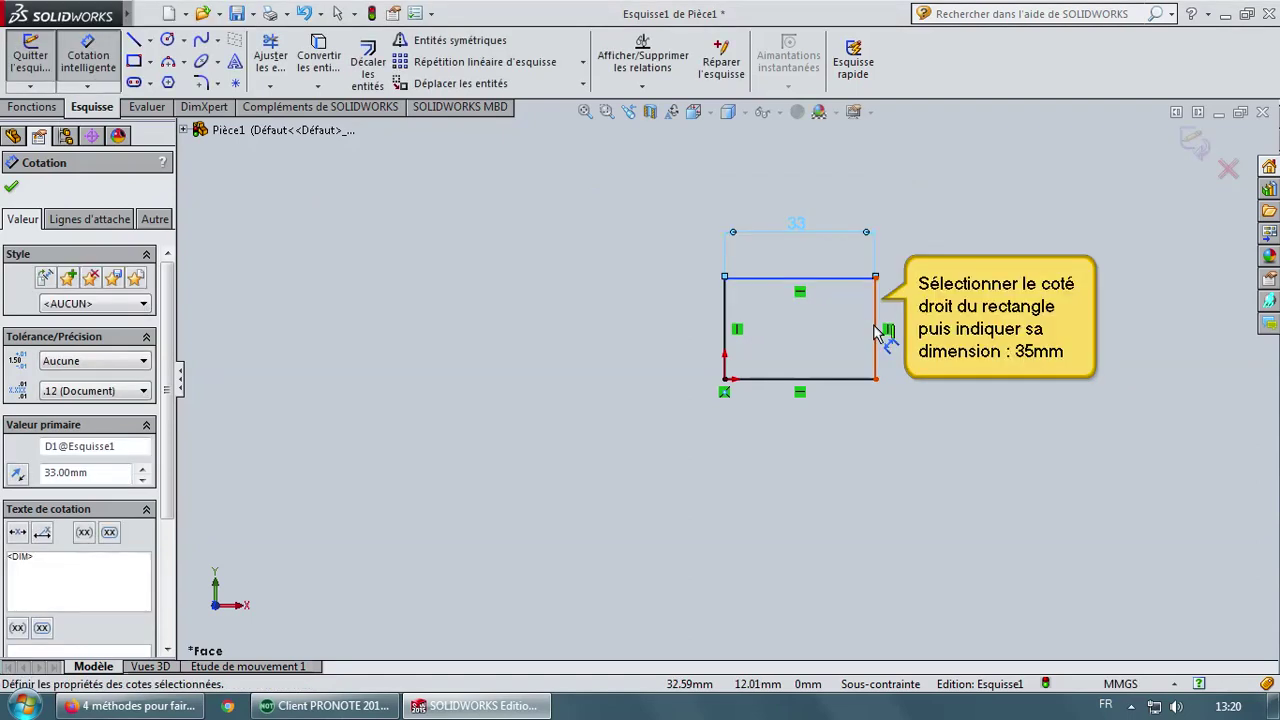
pyautogui.click(876, 333)
pyautogui.click(936, 340)
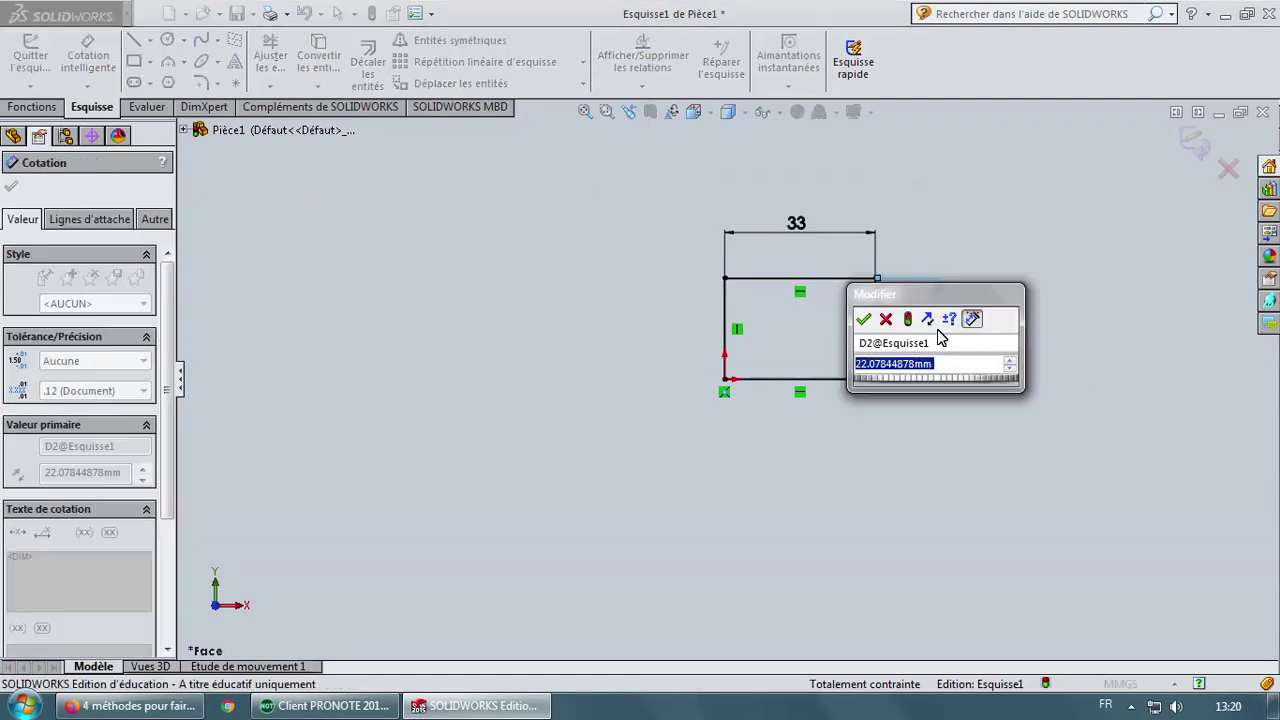
pyautogui.write('33')
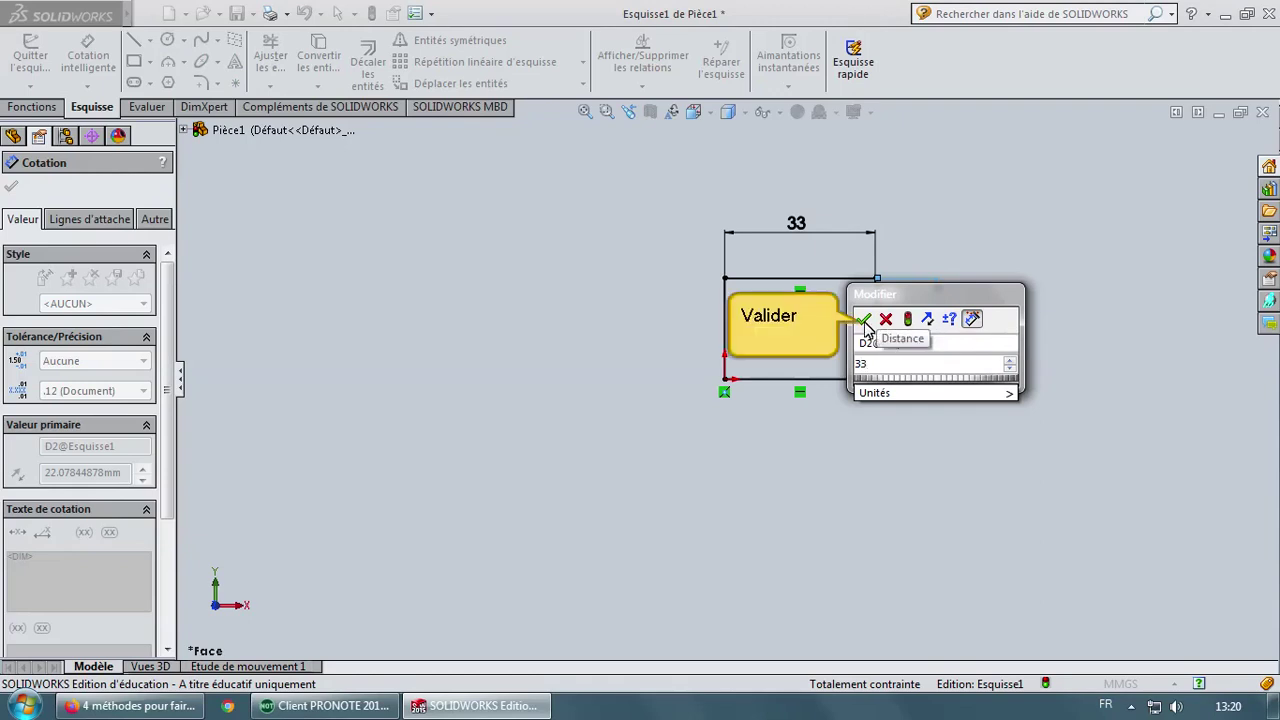
pyautogui.click(864, 320)
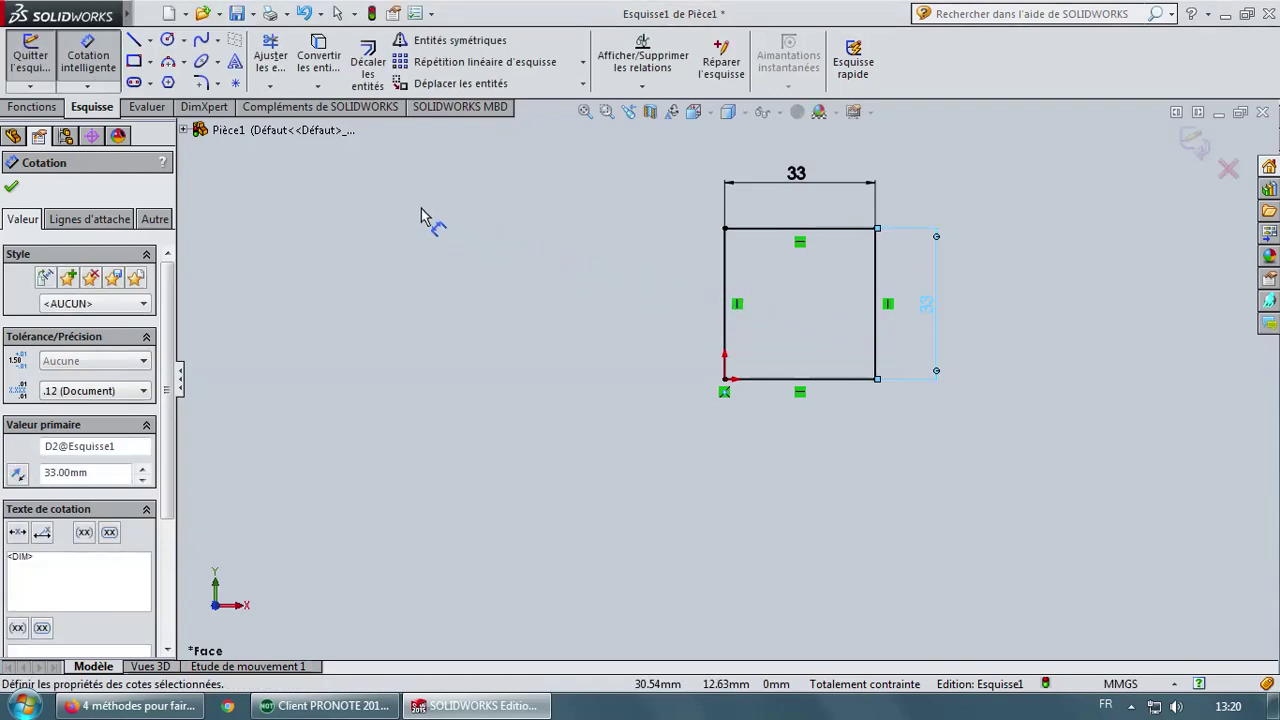
# Extrude the square sketch 4 mm into Boss.-Extru.1 and select the plate's front face
pyautogui.click(48, 110)
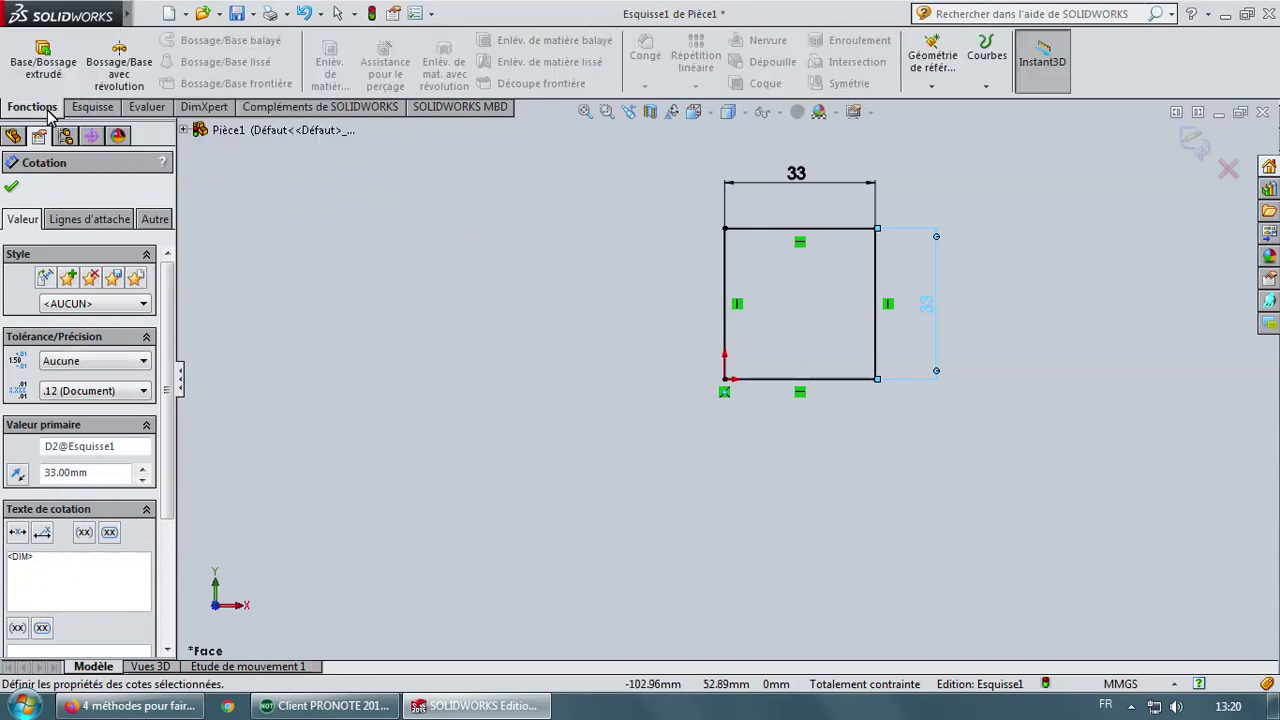
pyautogui.click(55, 62)
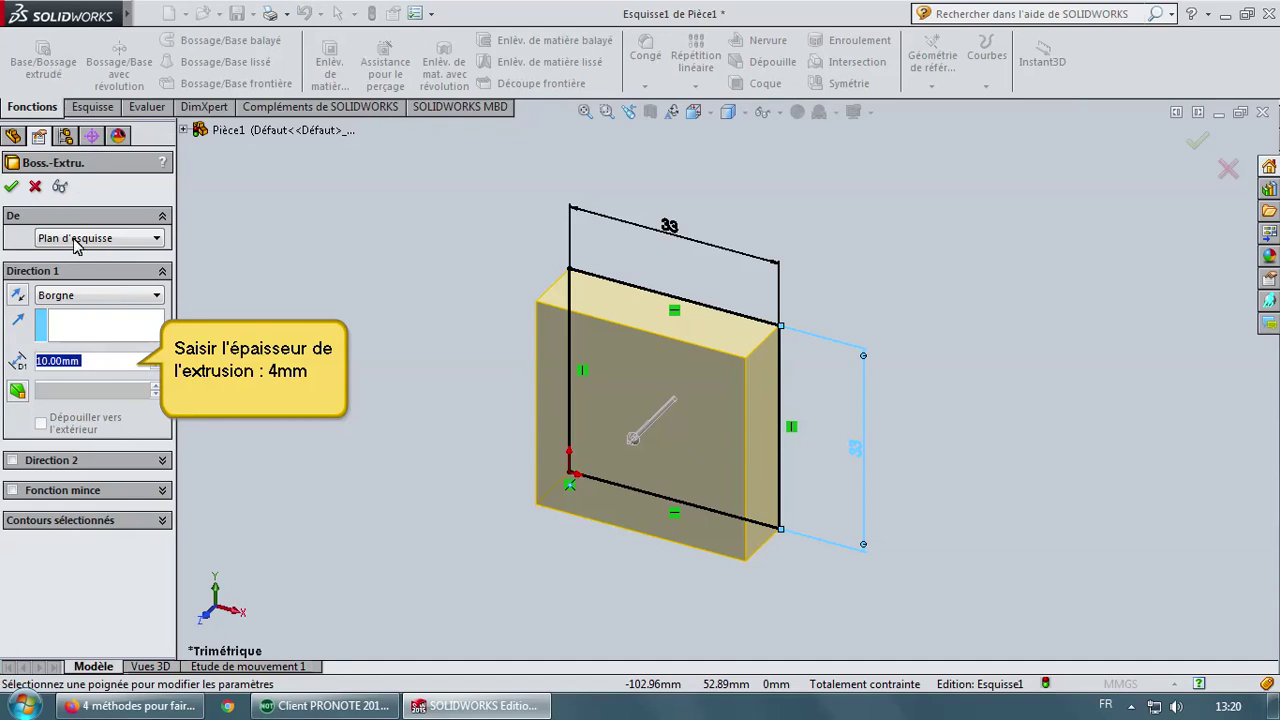
pyautogui.write('4')
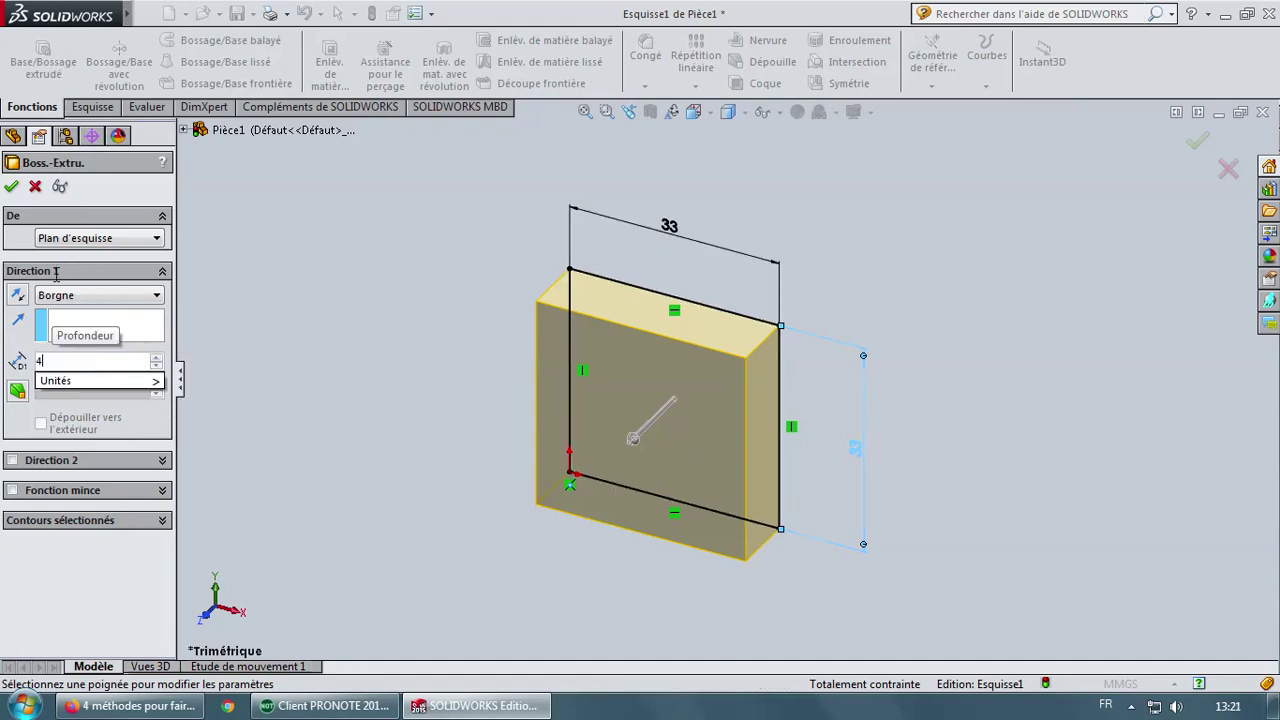
pyautogui.click(12, 193)
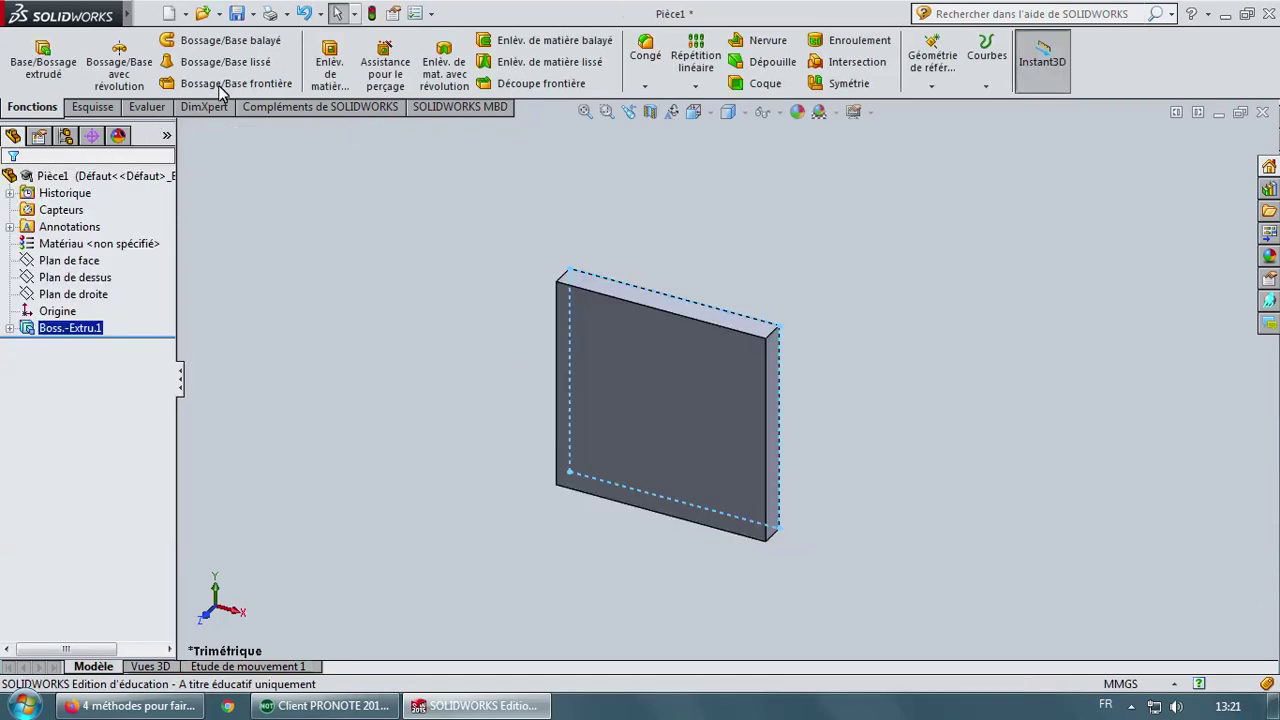
pyautogui.press('Escape')
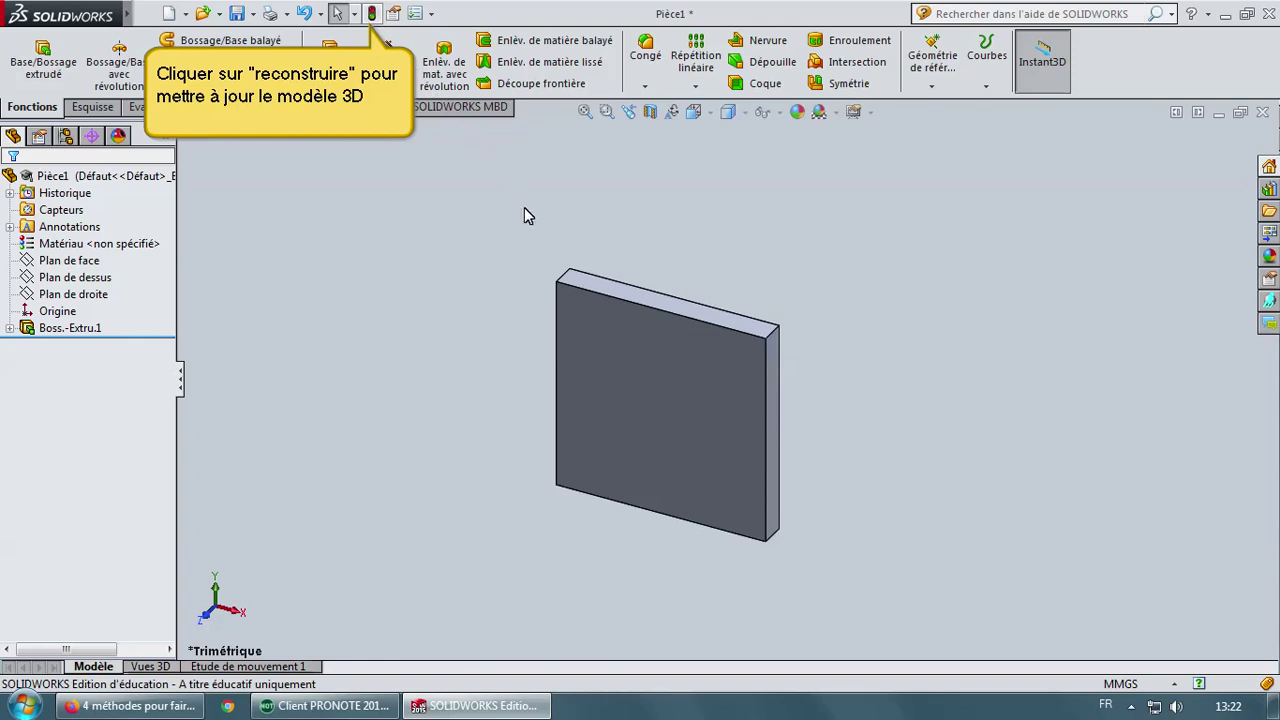
pyautogui.click(659, 381)
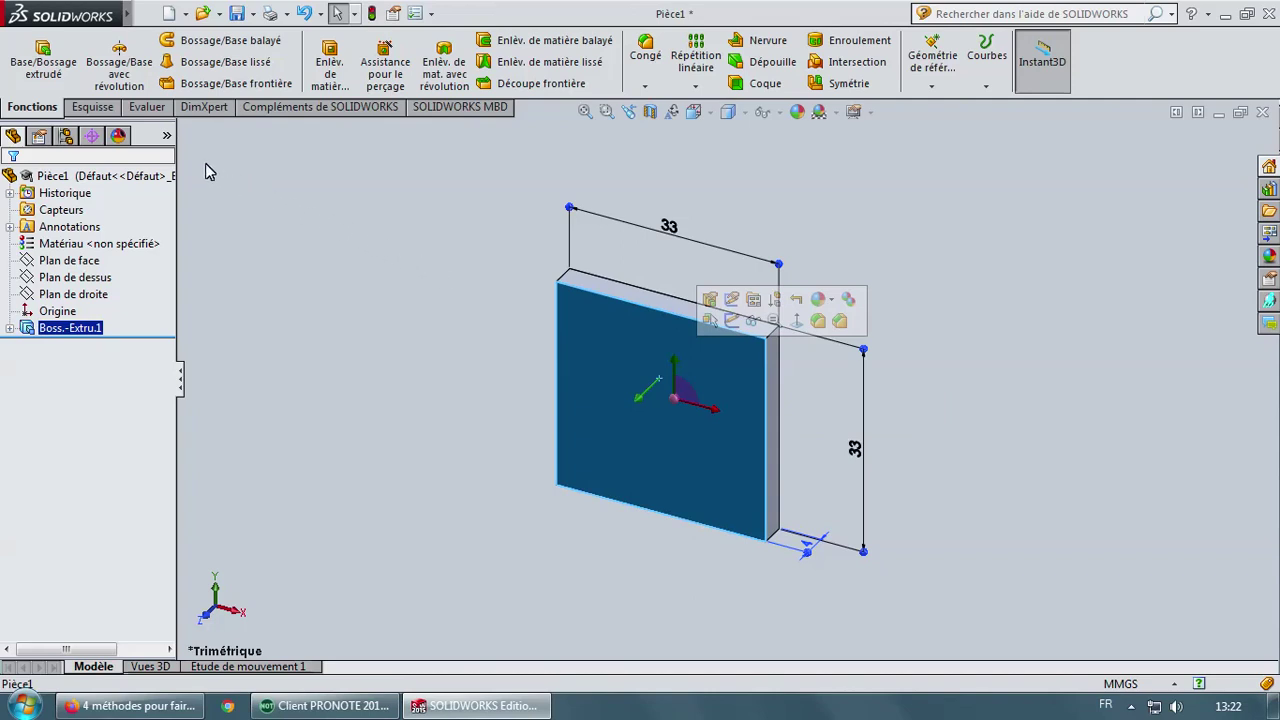
# On the front face, draw a narrow corner rectangle from the bottom-right corner to the top edge
pyautogui.click(92, 110)
pyautogui.click(150, 62)
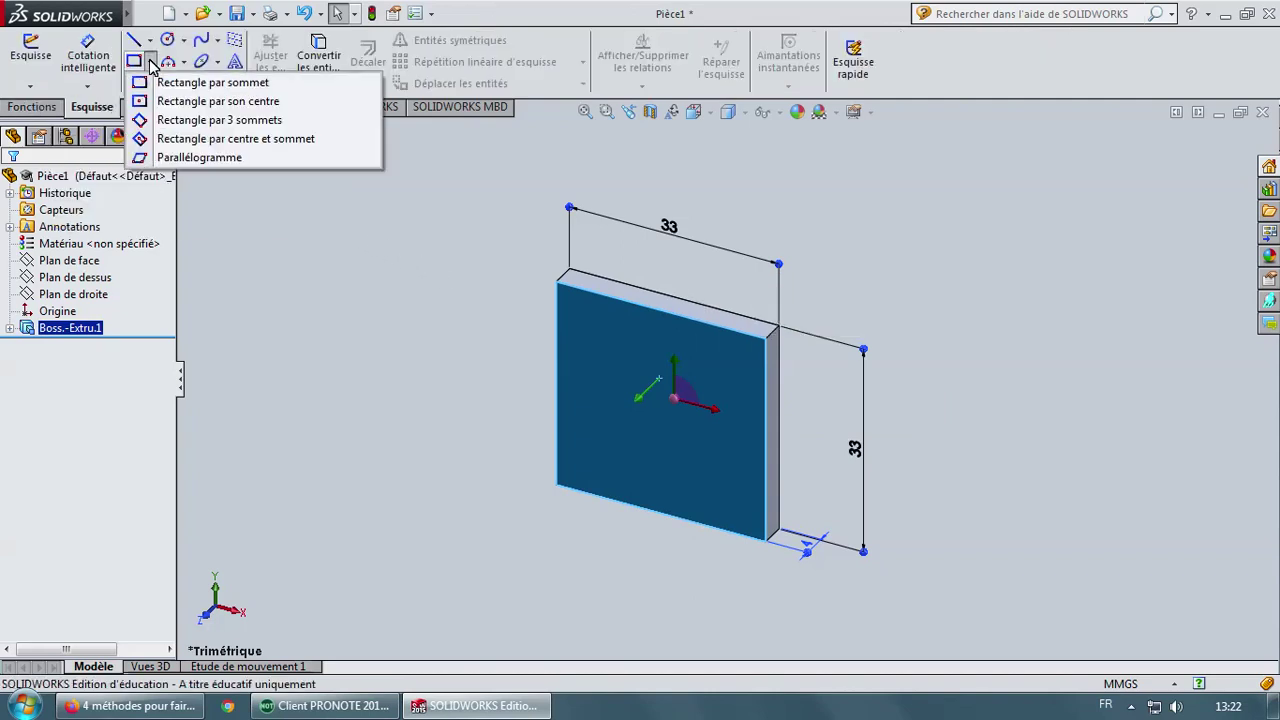
pyautogui.click(205, 82)
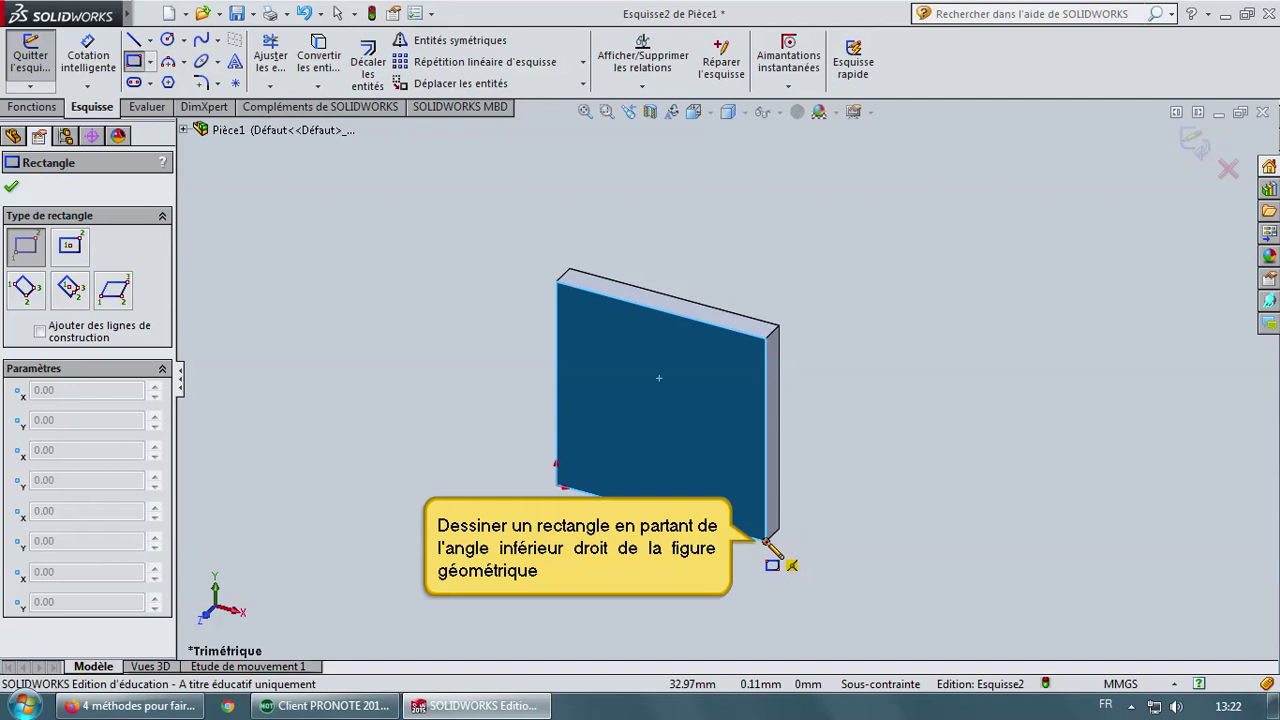
pyautogui.click(766, 541)
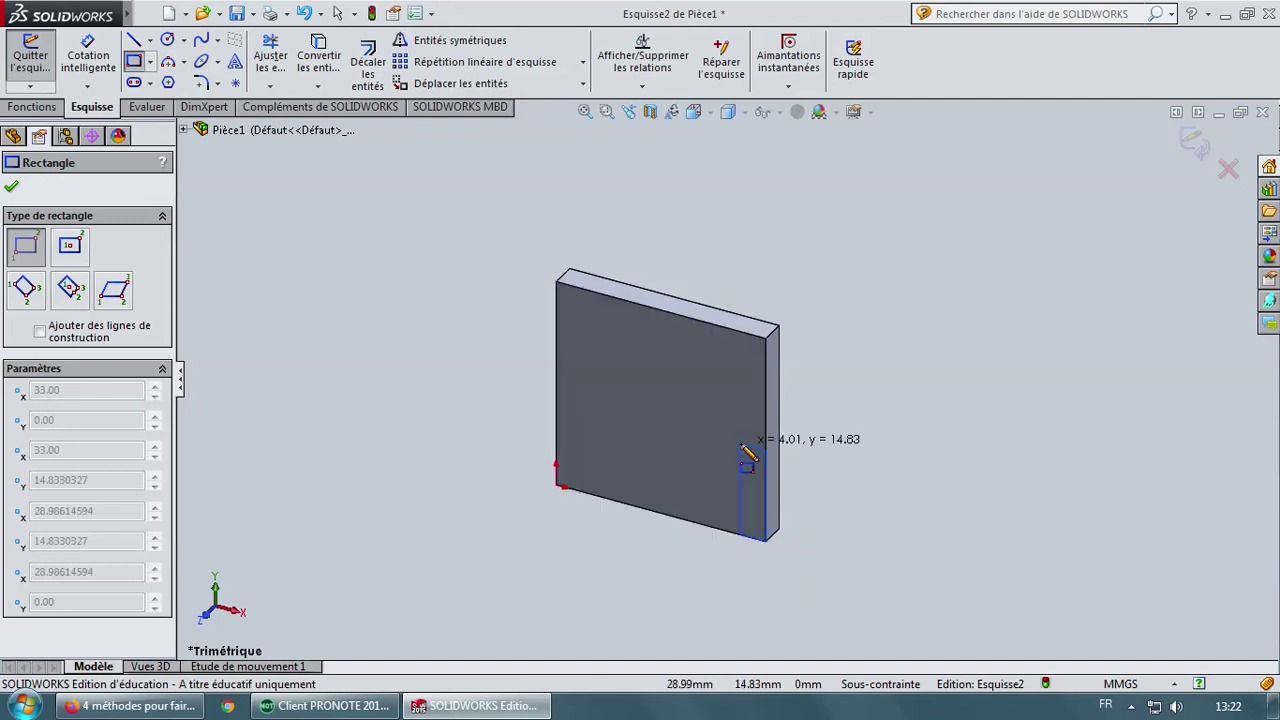
pyautogui.click(740, 331)
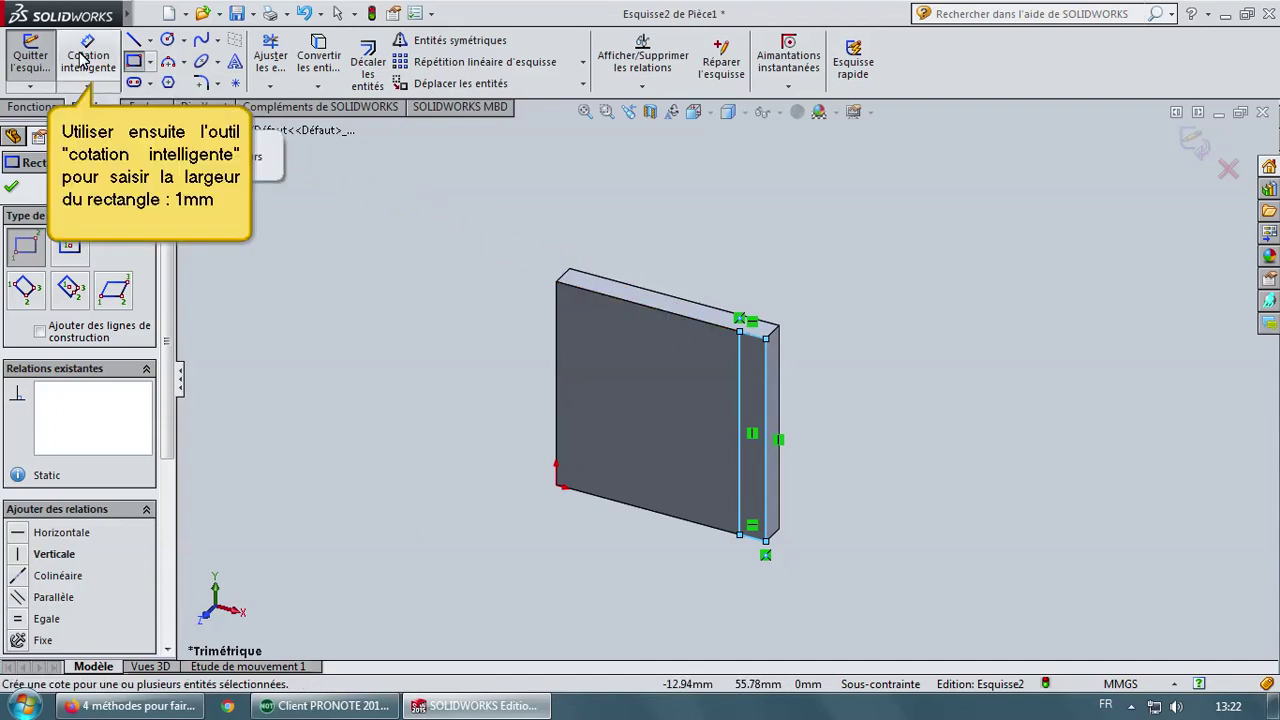
# Dimension the strip rectangle's short top line to 1 mm wide
pyautogui.click(90, 86)
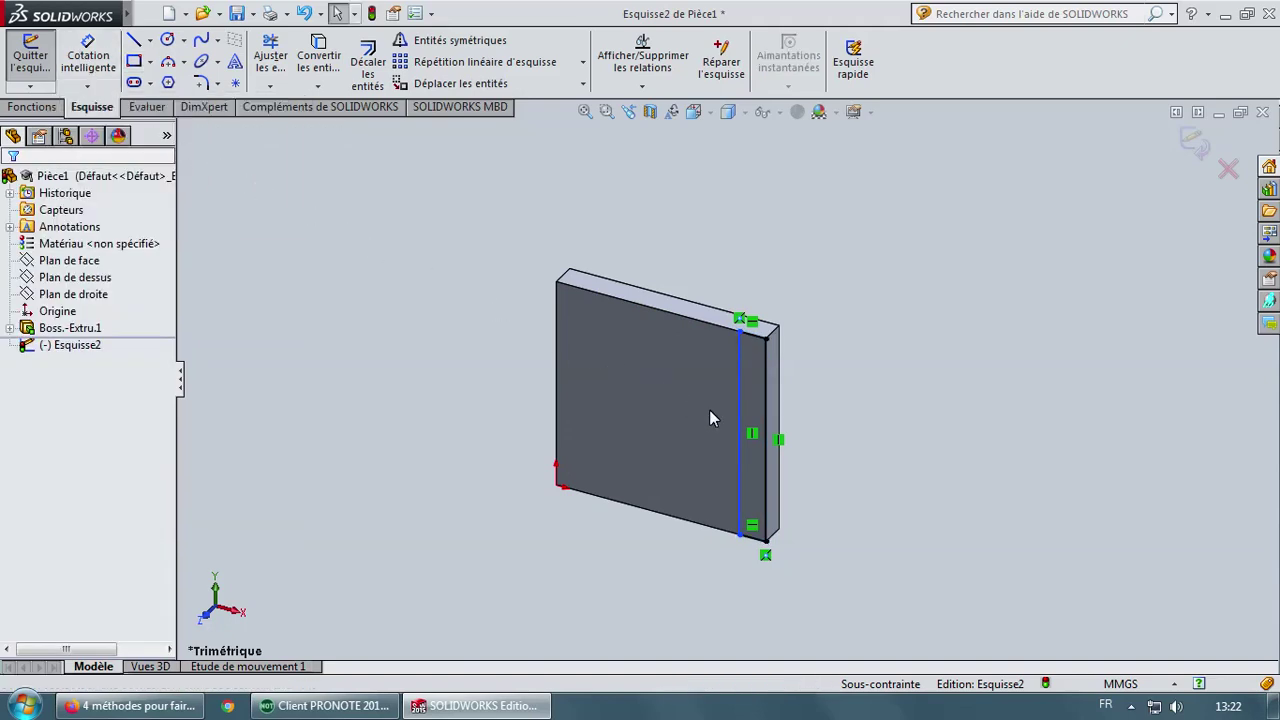
pyautogui.click(740, 425)
pyautogui.click(752, 333)
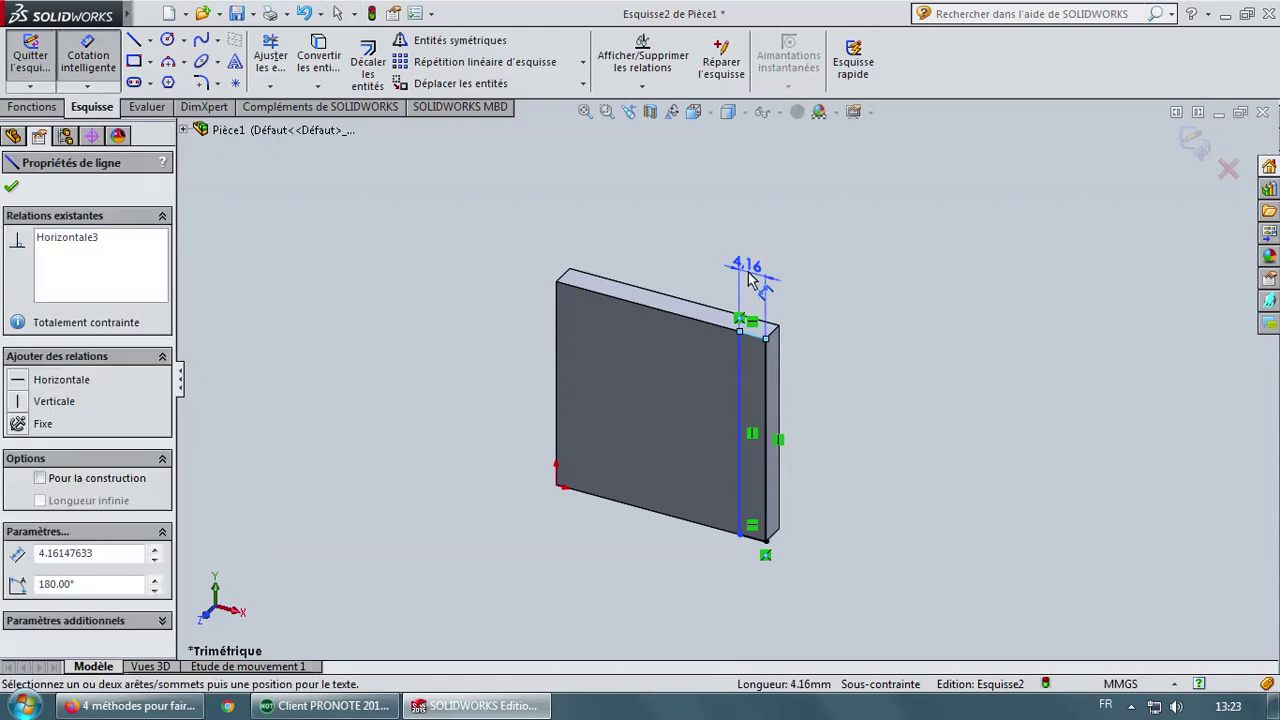
pyautogui.click(750, 278)
pyautogui.write('1')
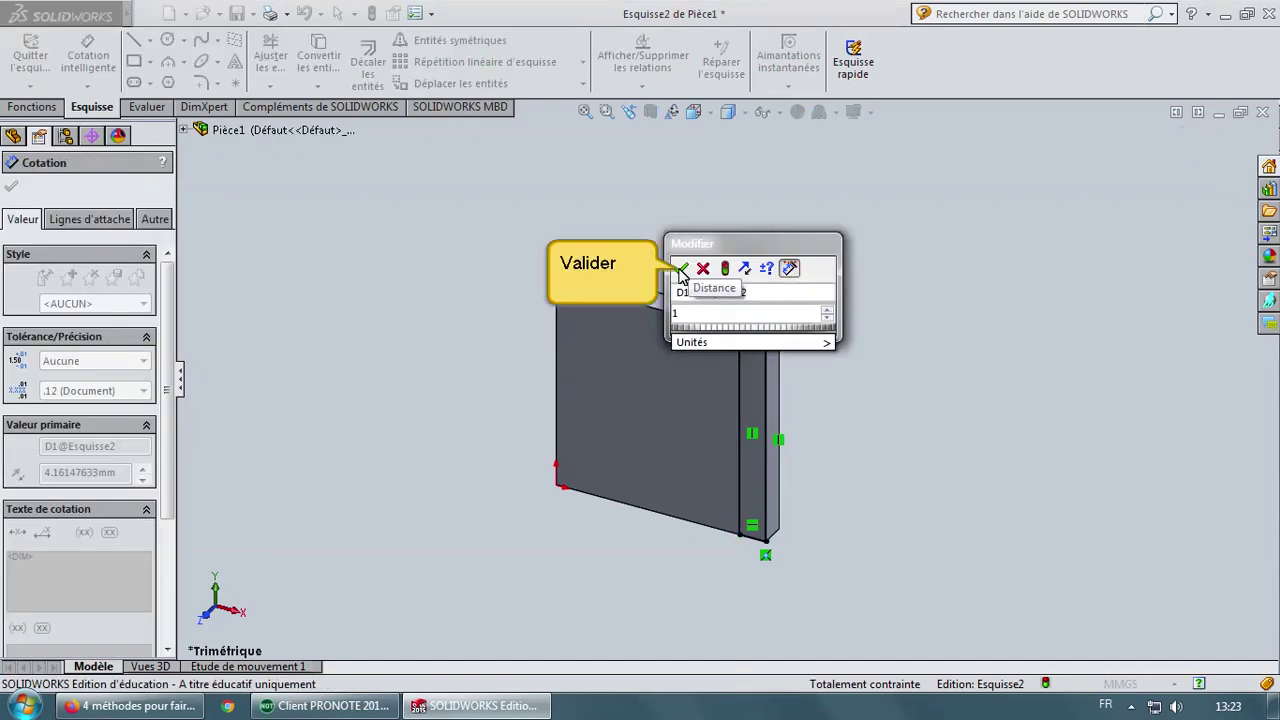
pyautogui.click(680, 268)
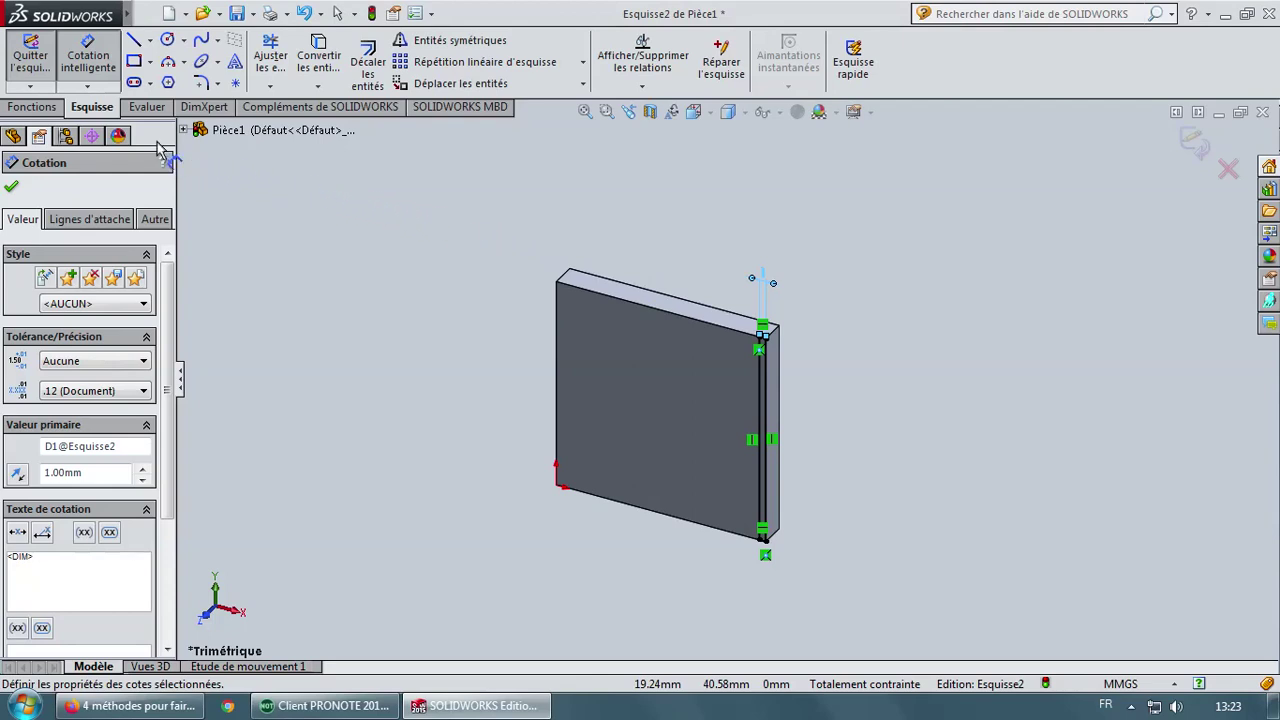
# Cut the strip sketch 1 mm deep as extruded cut Enlèv. mat.-Extru.1
pyautogui.click(30, 108)
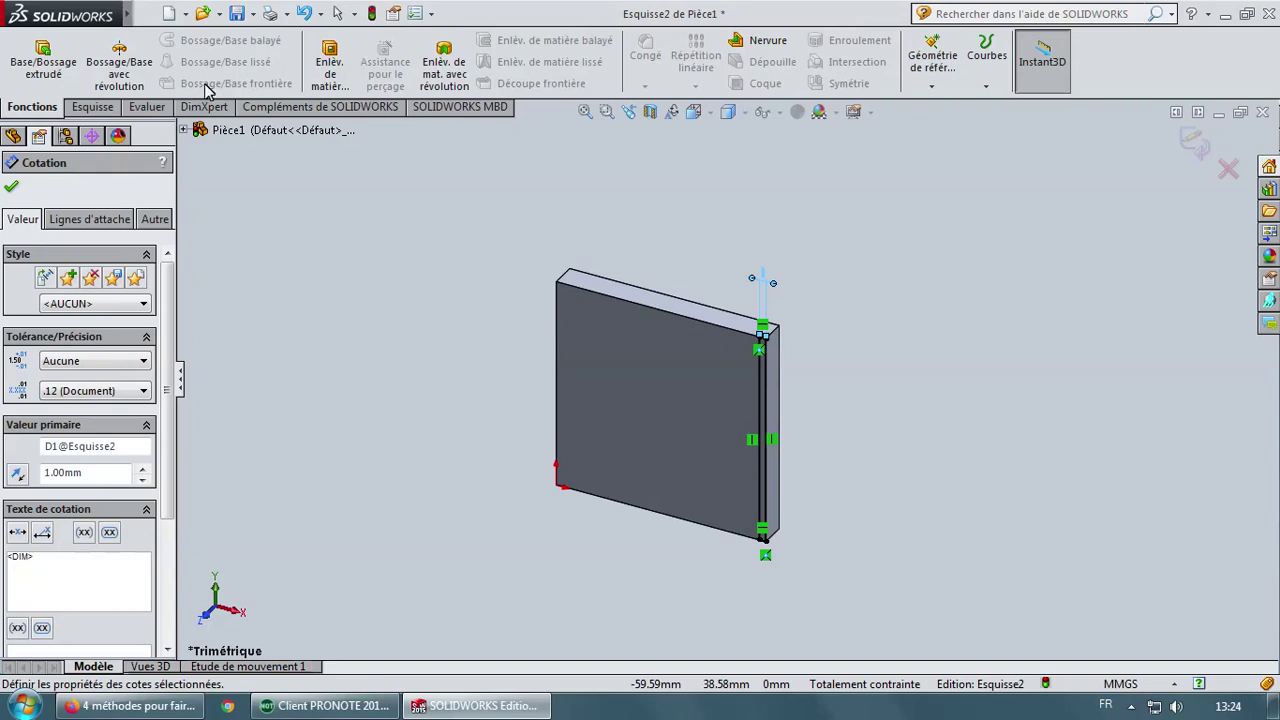
pyautogui.click(340, 72)
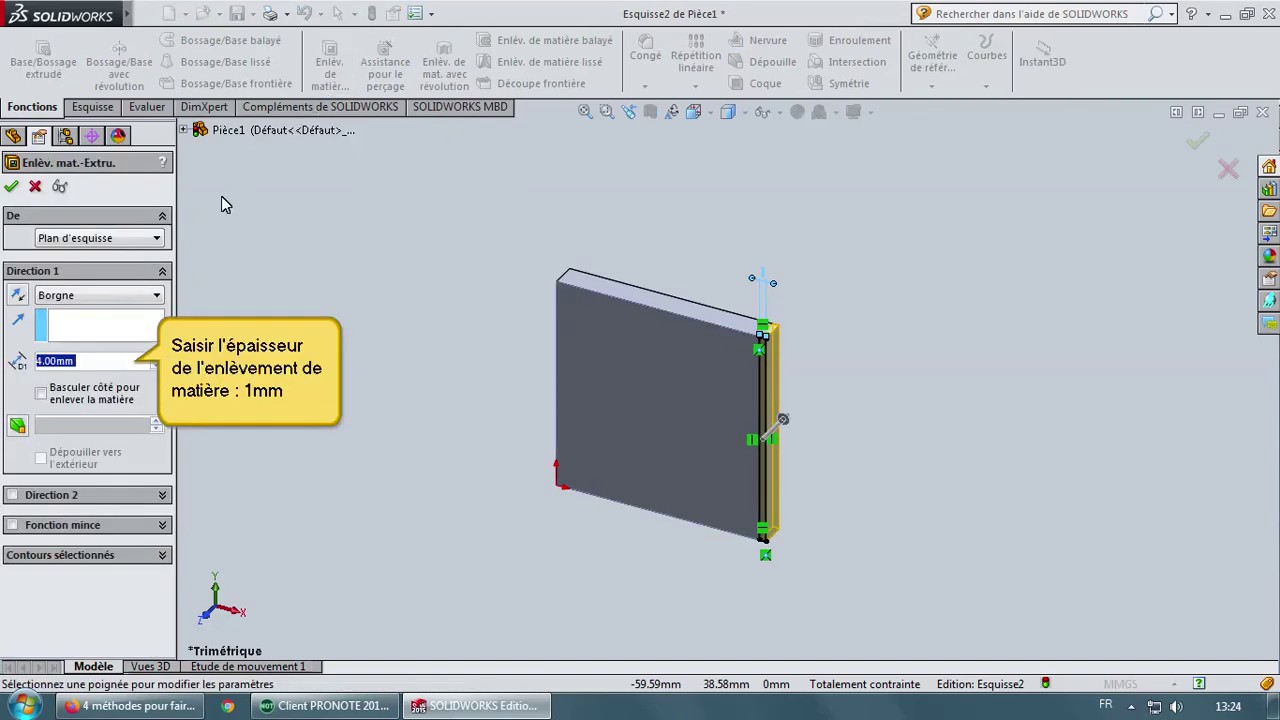
pyautogui.write('1')
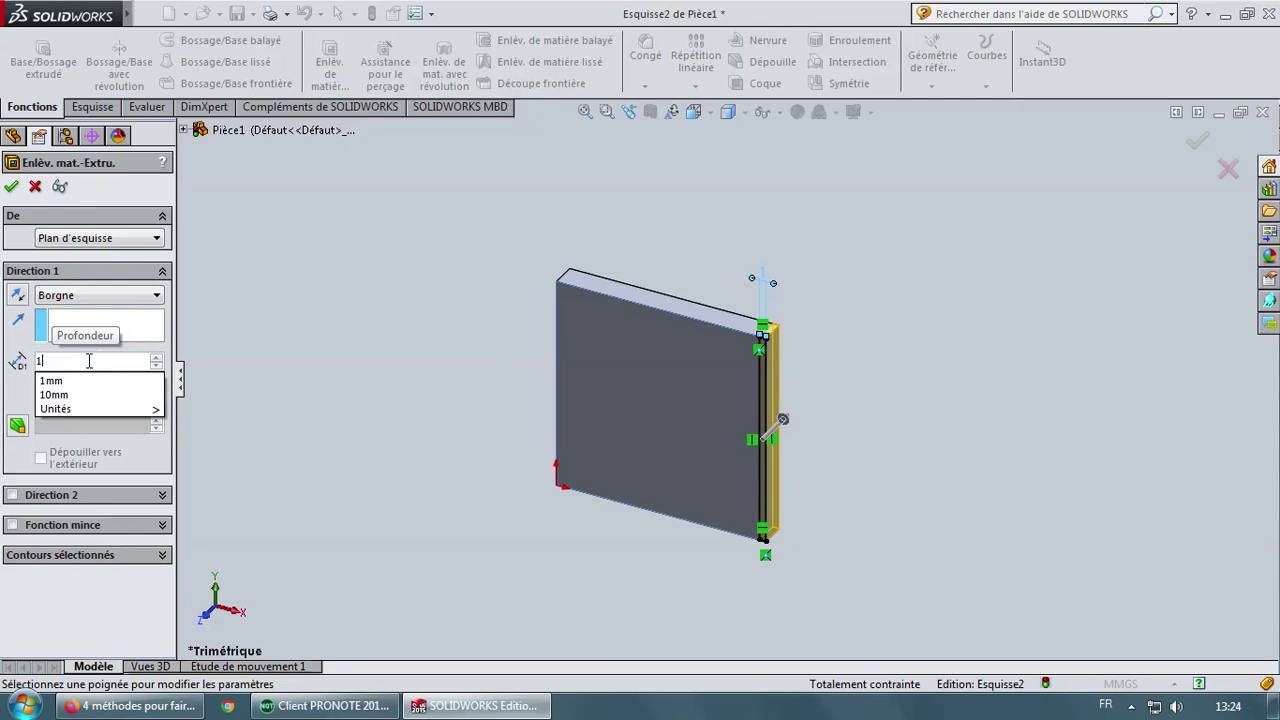
pyautogui.press('Return')
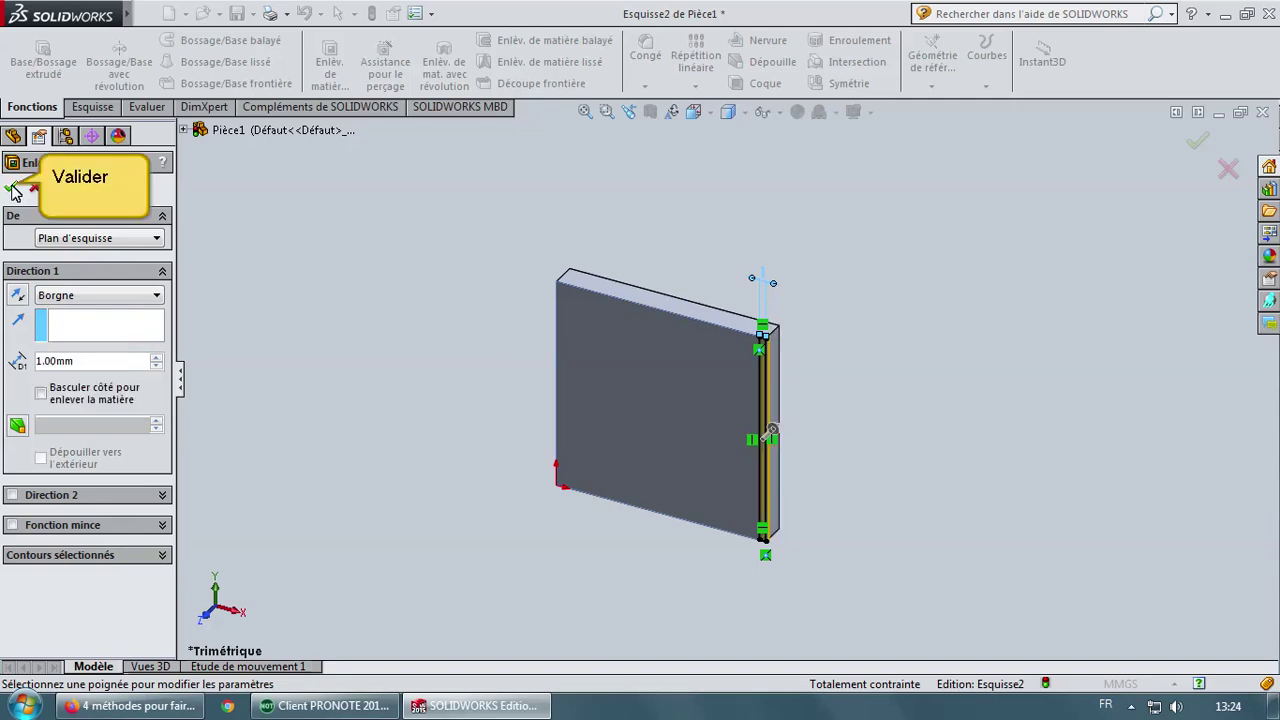
pyautogui.click(12, 187)
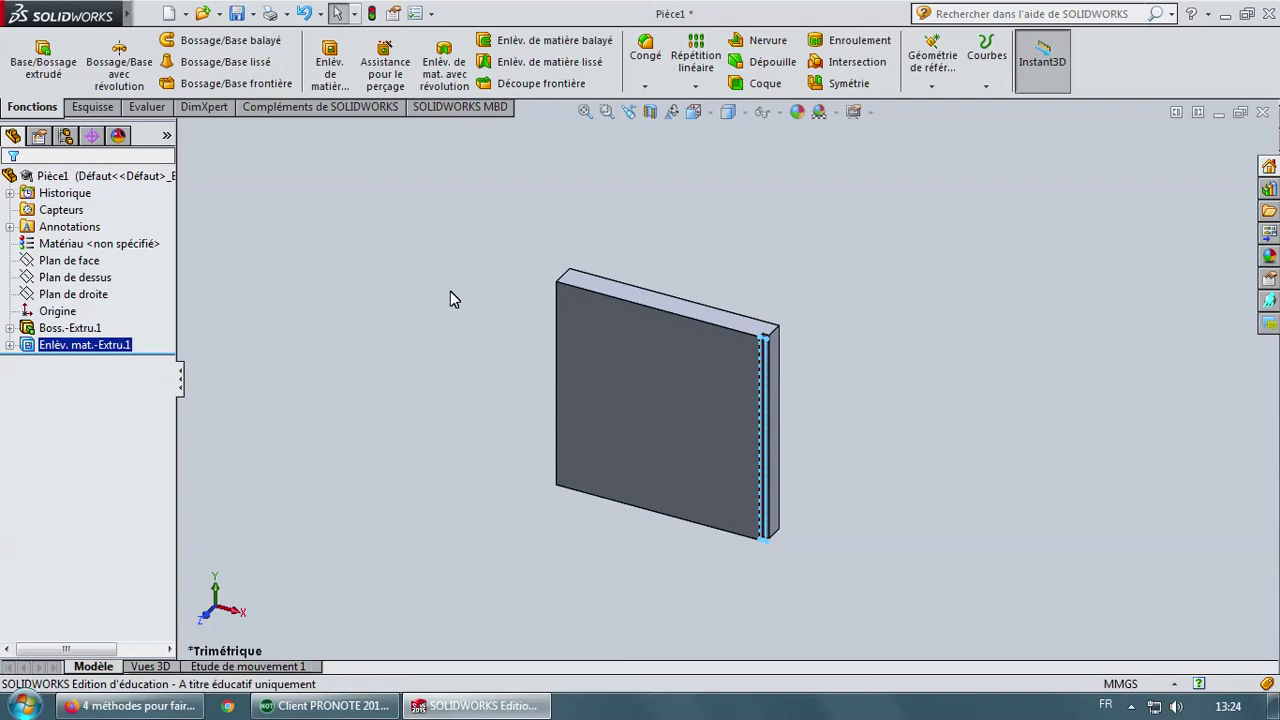
# On the plate's front face, draw a vertical construction line from the top edge to the bottom edge
pyautogui.click(621, 367)
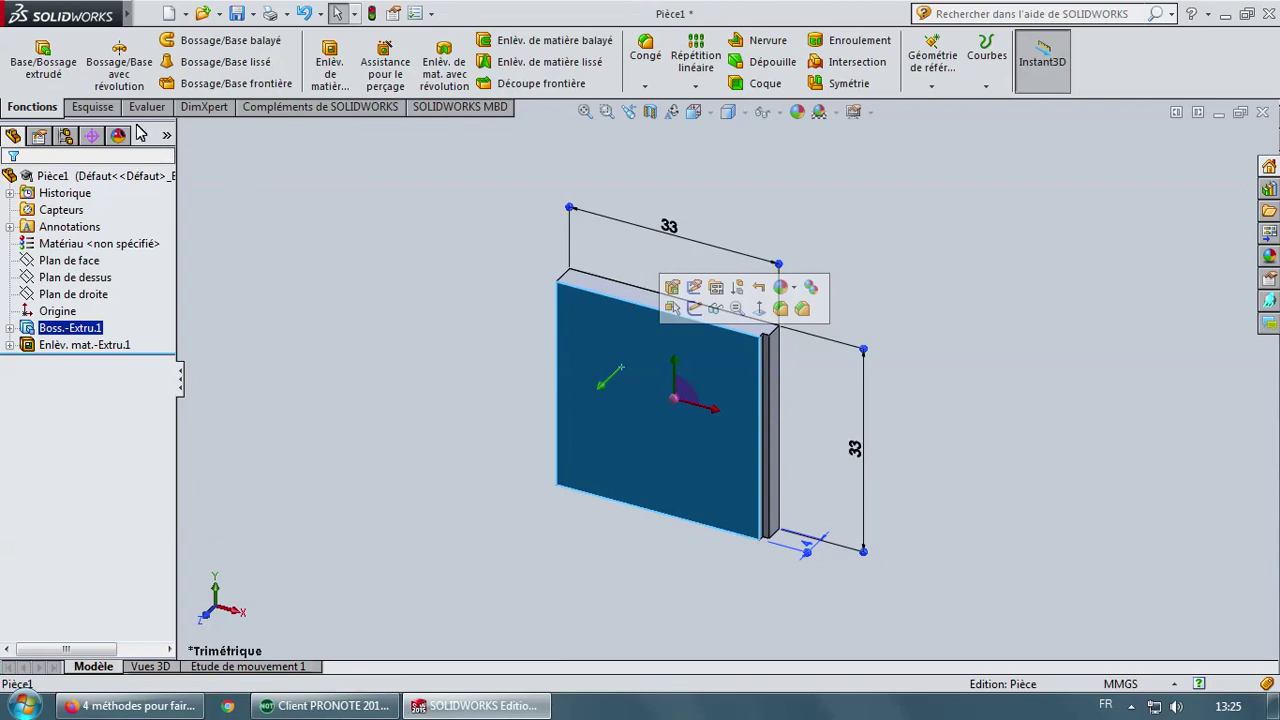
pyautogui.click(92, 107)
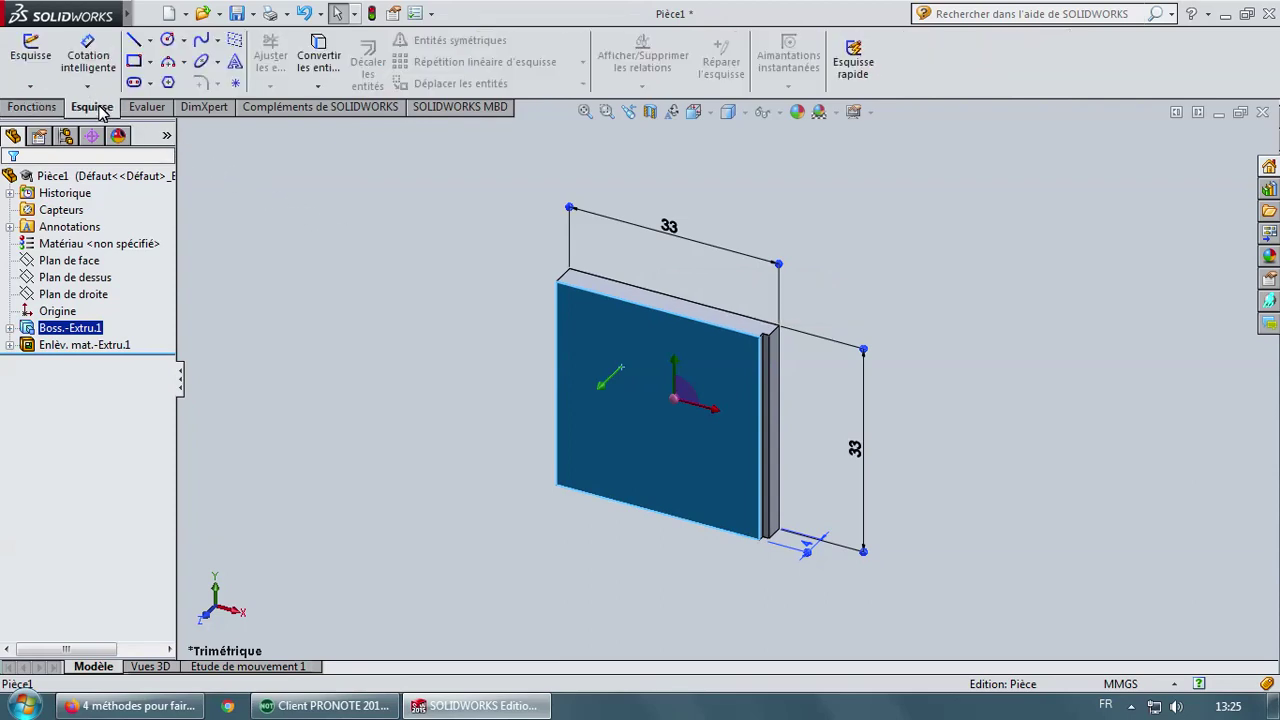
pyautogui.click(150, 40)
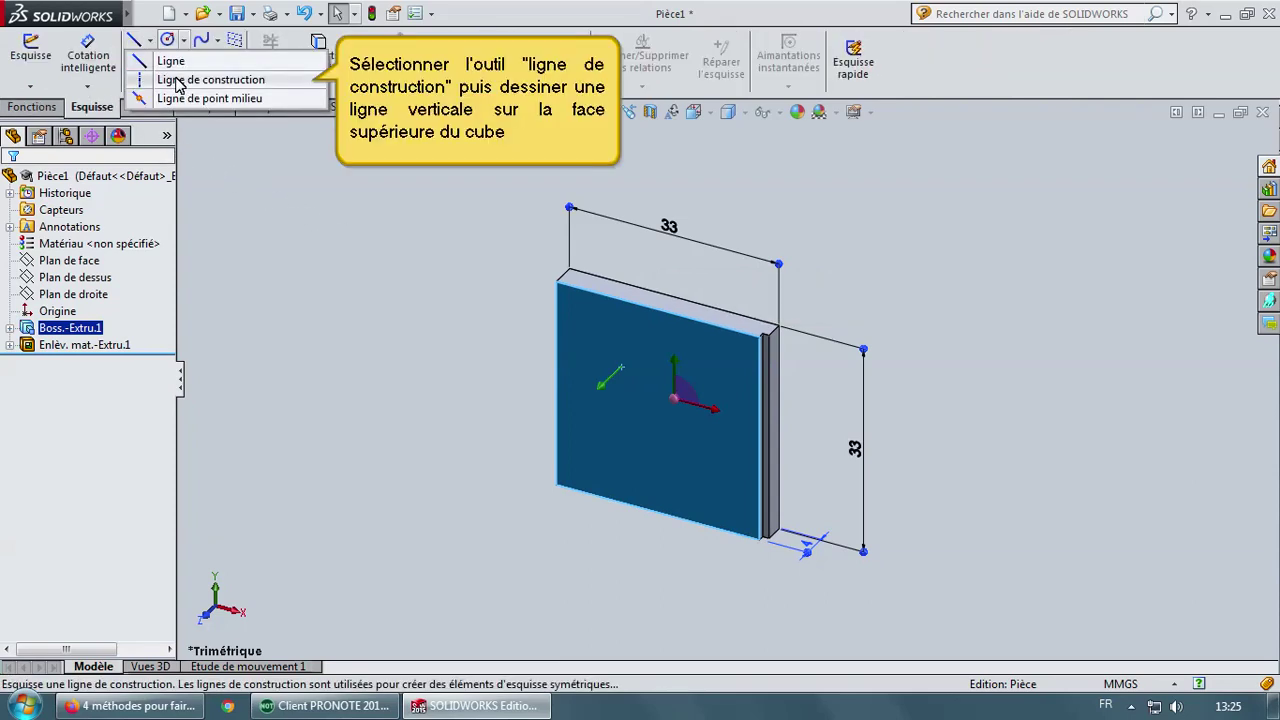
pyautogui.click(176, 80)
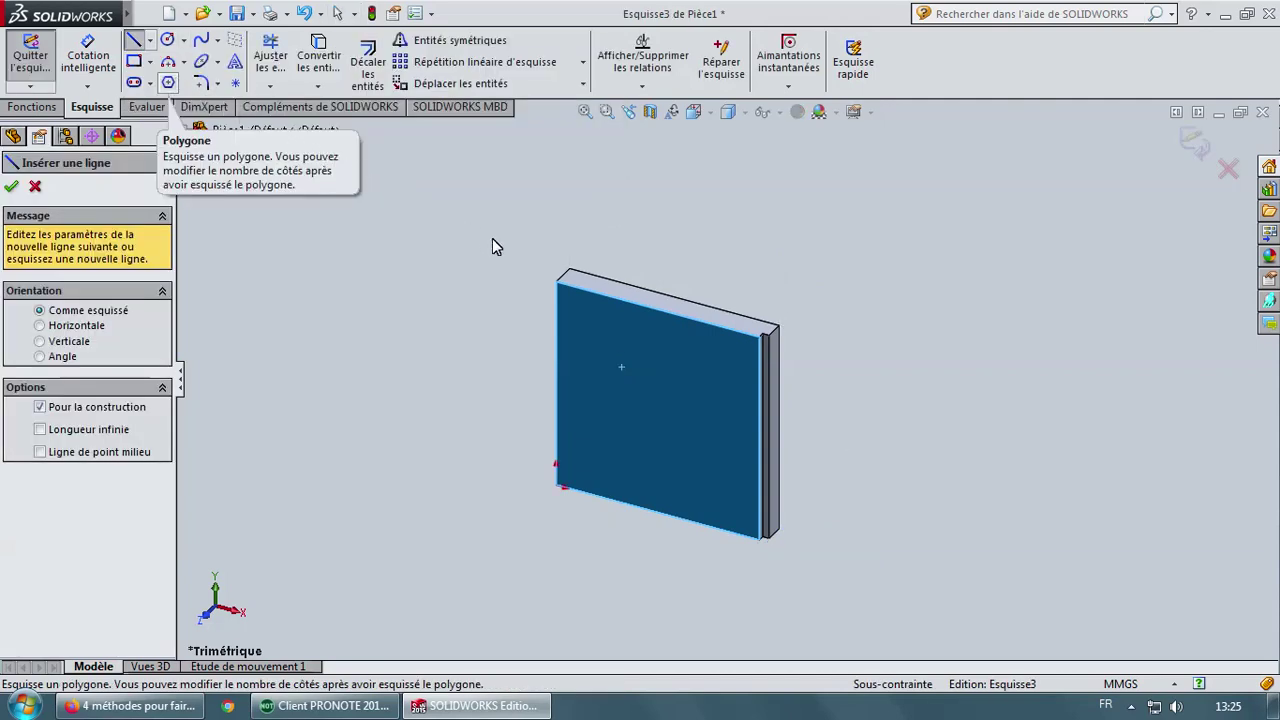
pyautogui.click(612, 298)
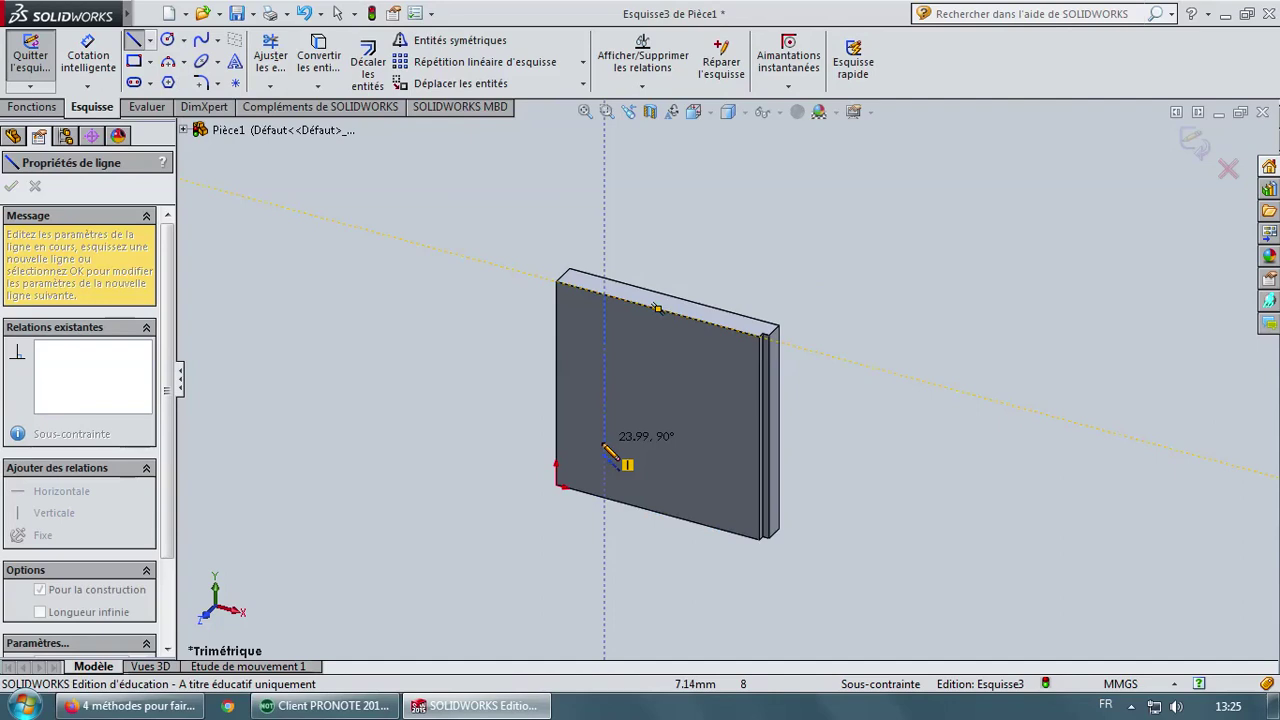
pyautogui.click(604, 497)
pyautogui.press('Escape')
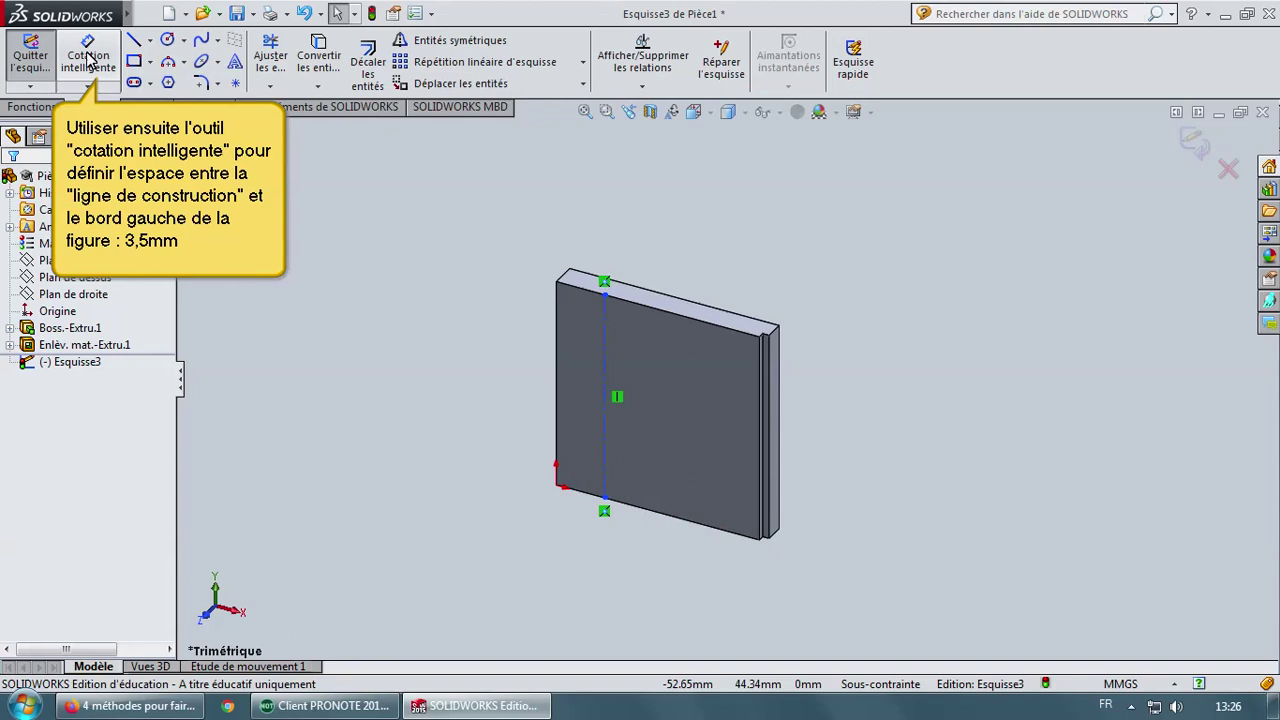
# Dimension the construction line 3.5 mm from the plate's left edge
pyautogui.click(88, 87)
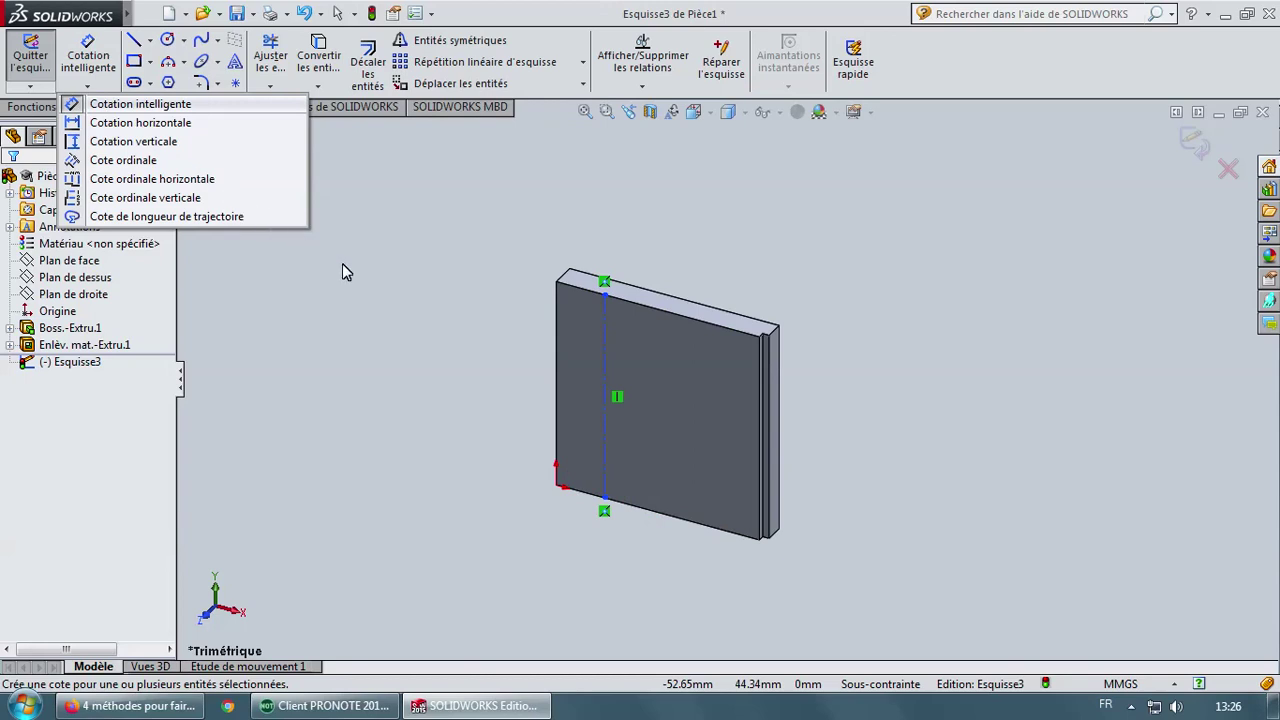
pyautogui.click(559, 386)
pyautogui.click(602, 377)
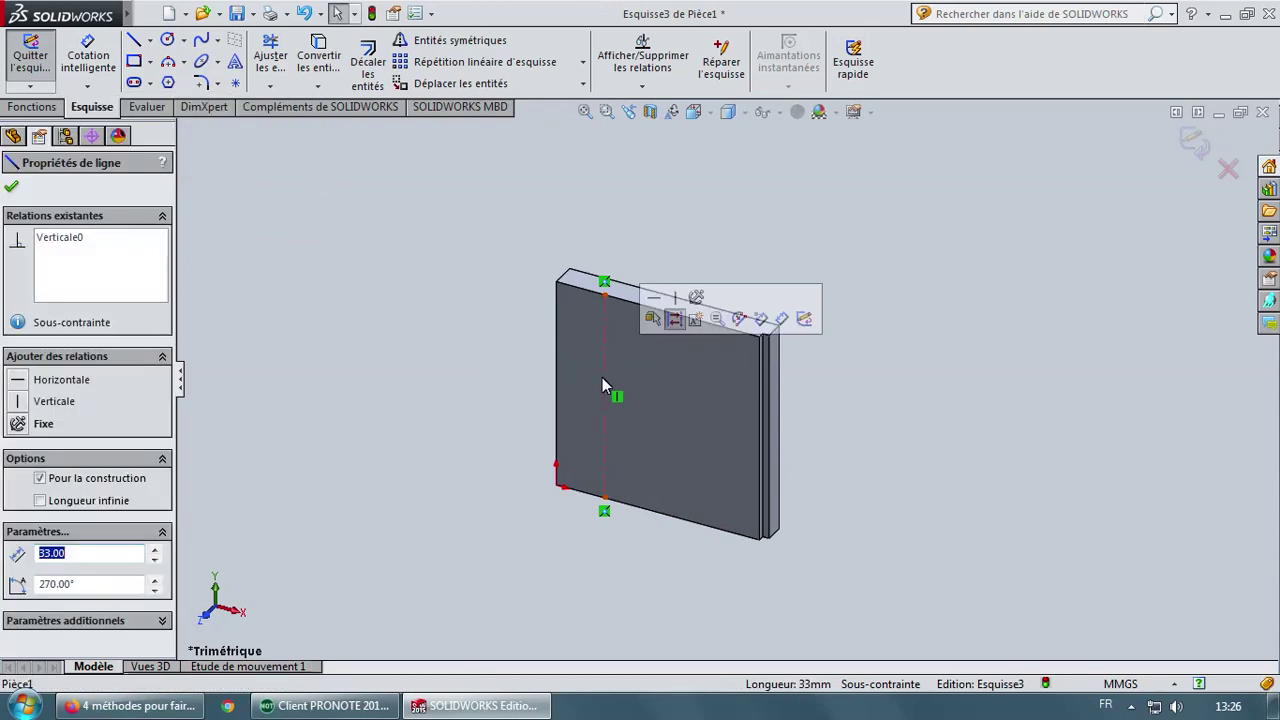
pyautogui.click(557, 363)
pyautogui.click(596, 383)
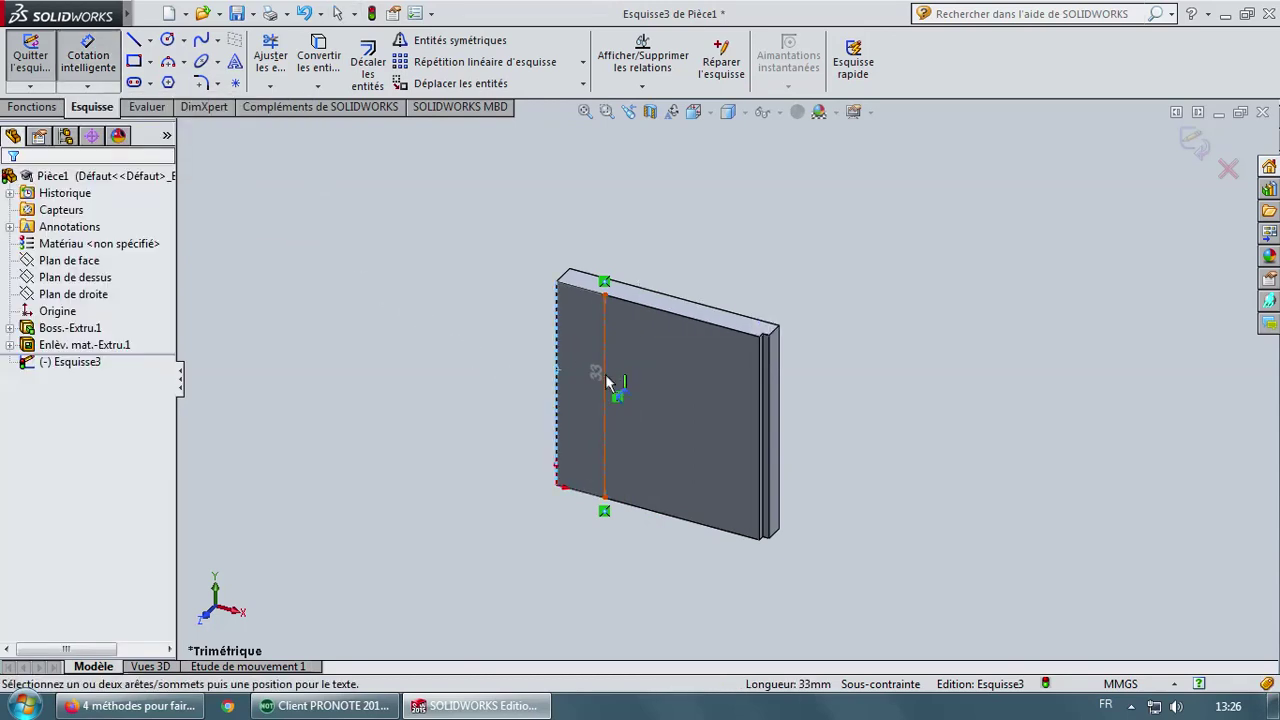
pyautogui.click(604, 318)
pyautogui.click(585, 222)
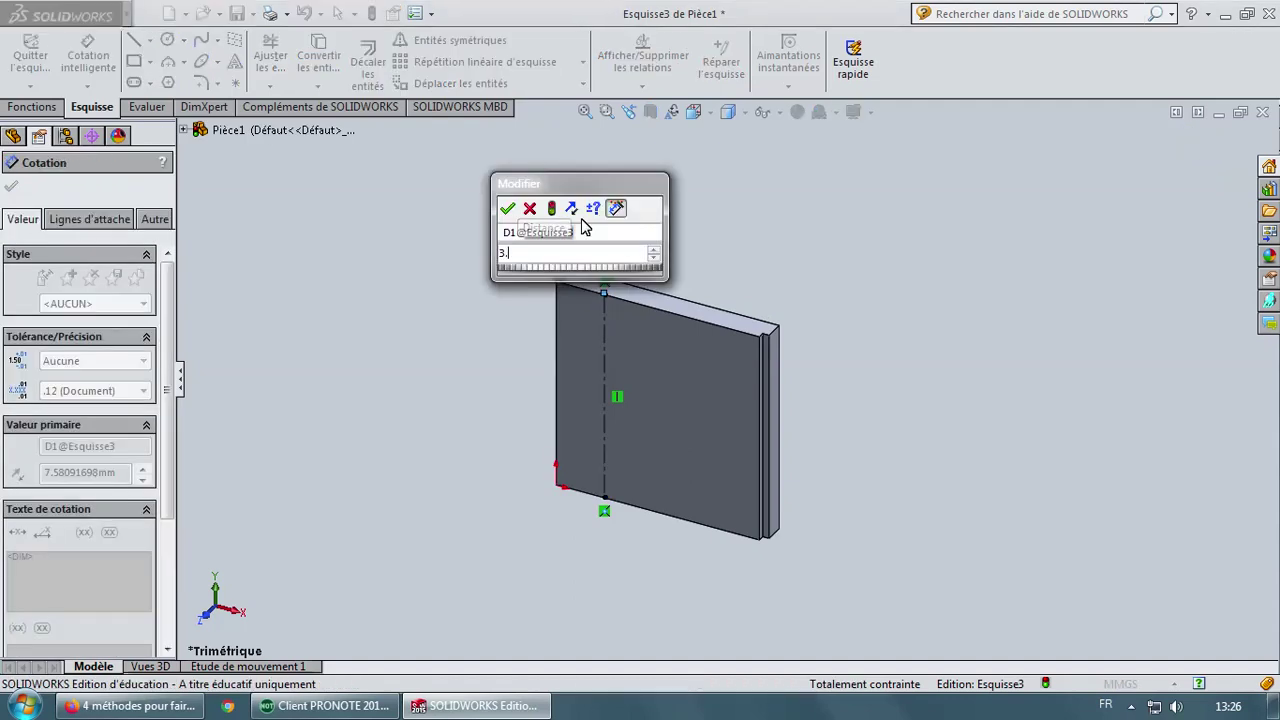
pyautogui.write('3.5')
pyautogui.click(507, 208)
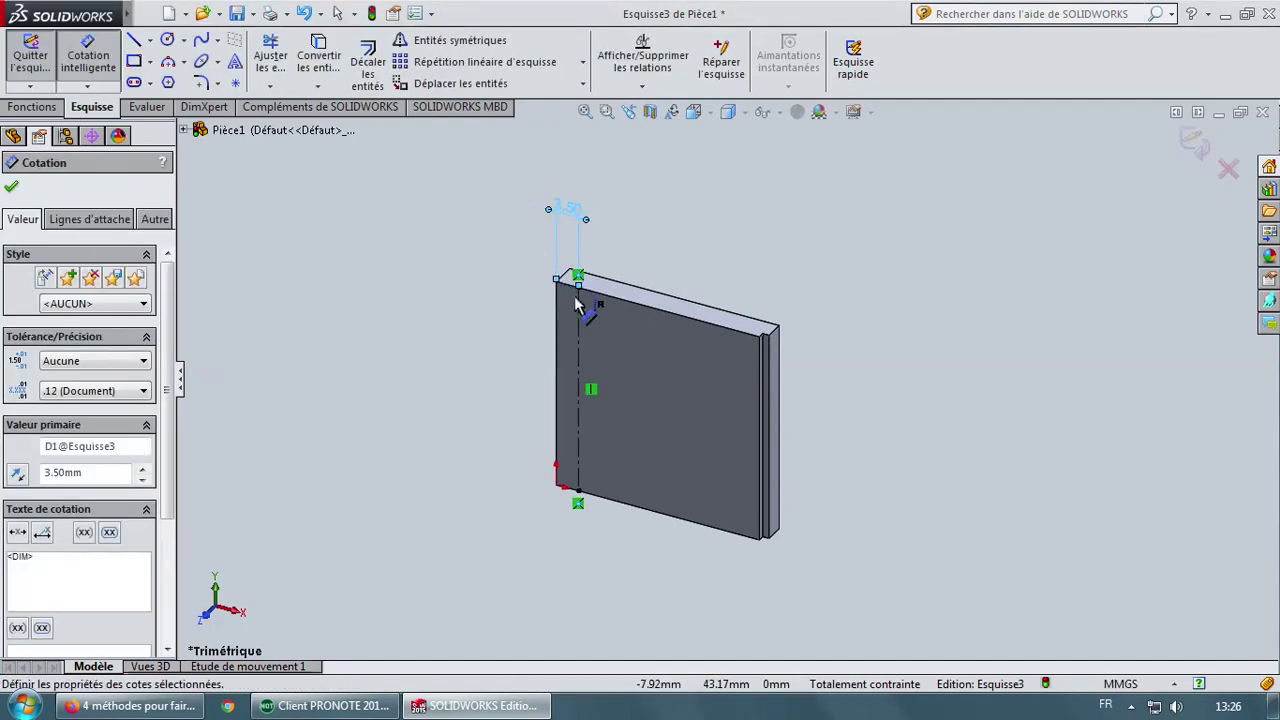
pyautogui.press('Escape')
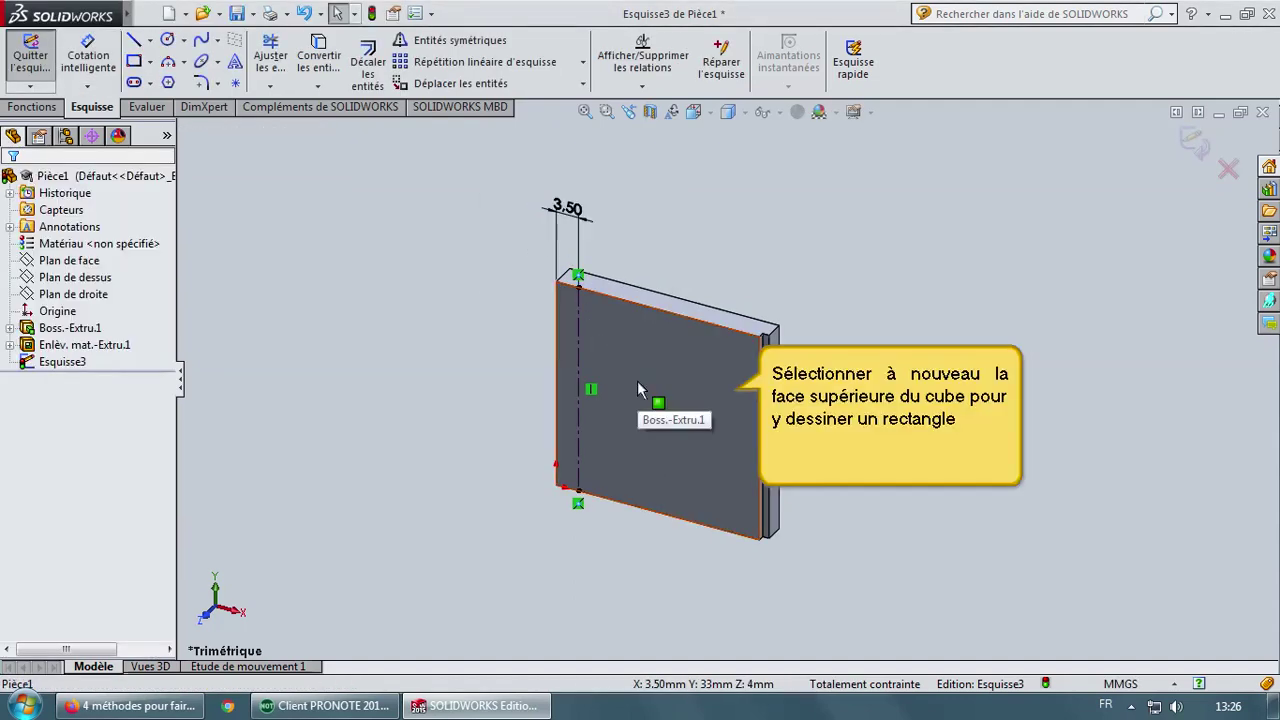
# Draw a corner rectangle on the plate's front face, starting at the construction line's top-corner intersection
pyautogui.click(637, 381)
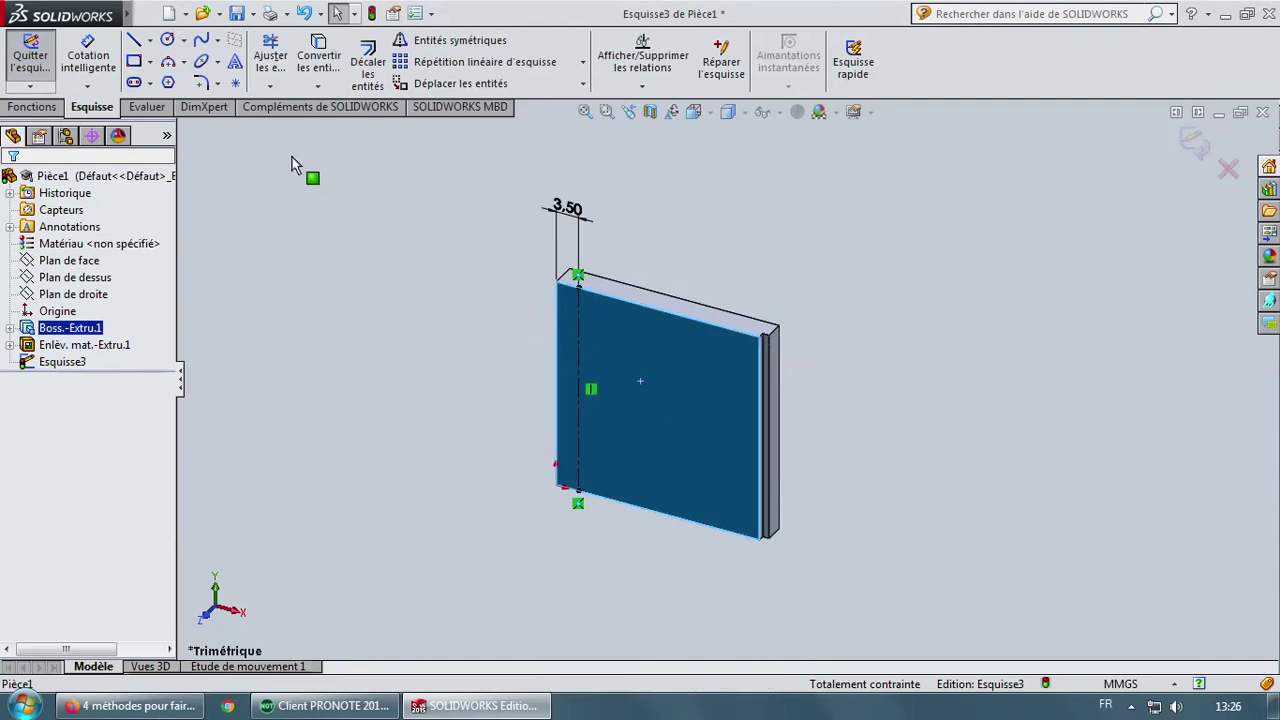
pyautogui.click(153, 70)
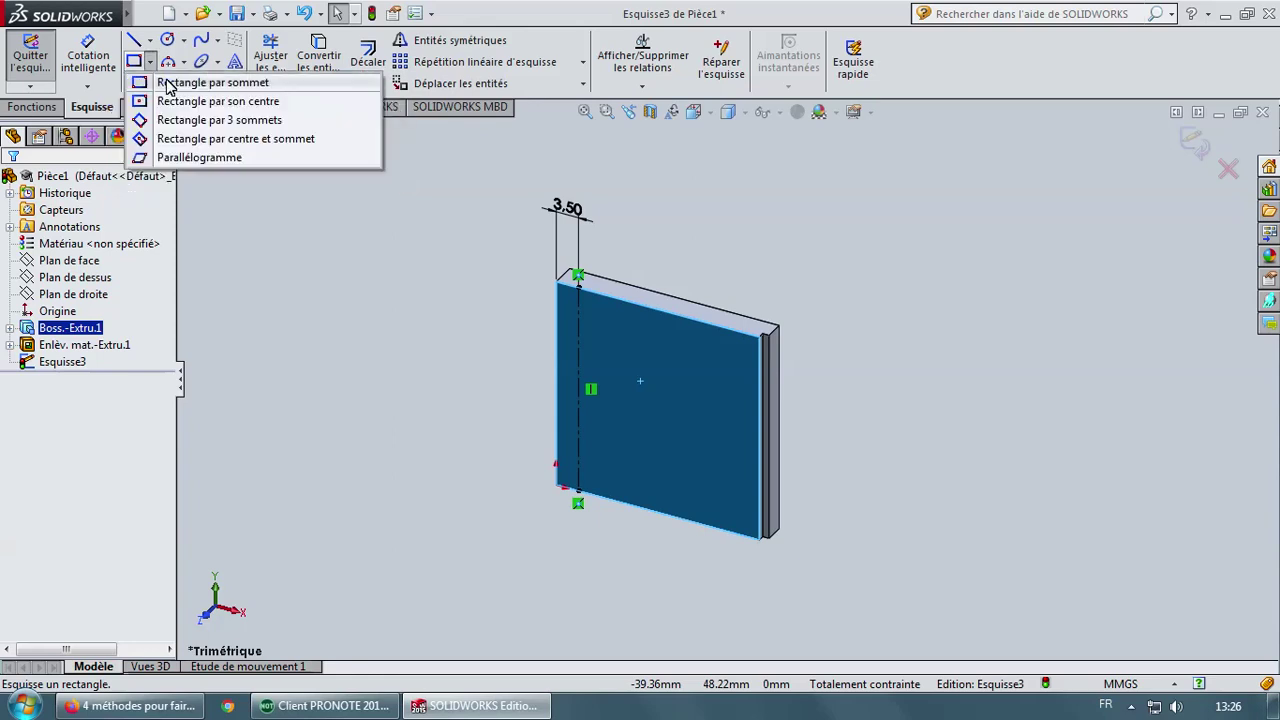
pyautogui.click(191, 86)
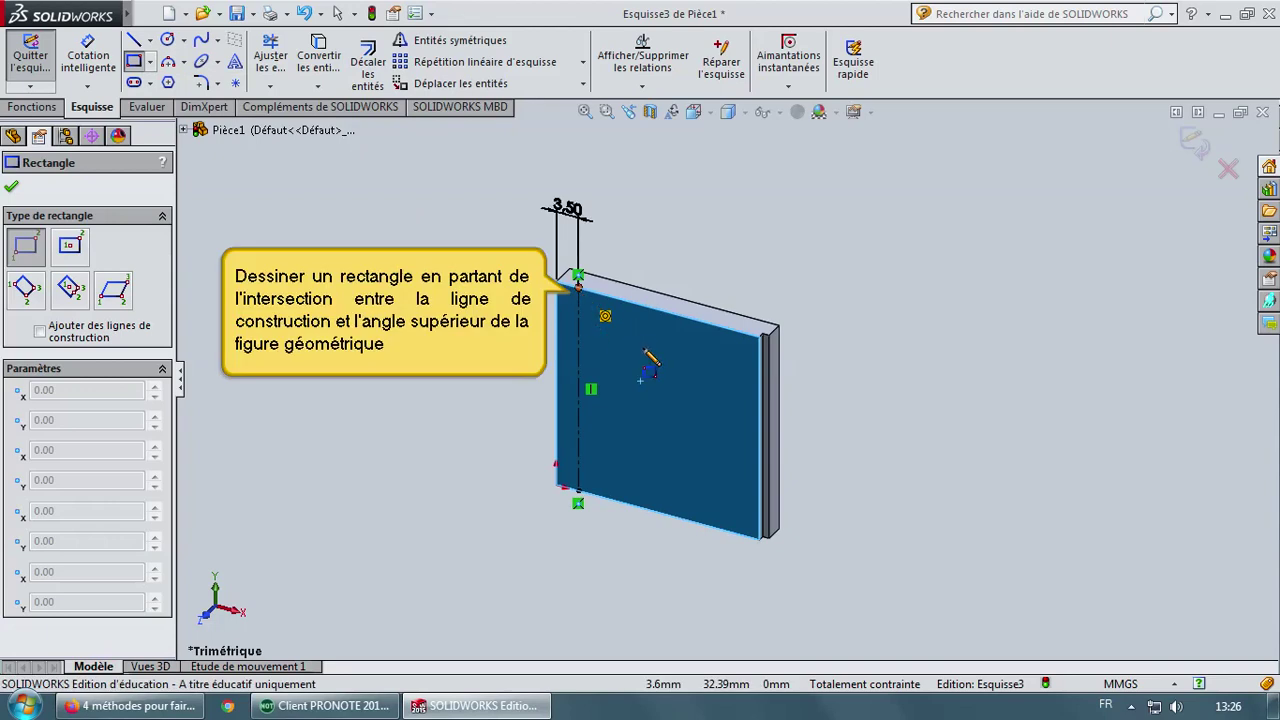
pyautogui.moveTo(578, 287); pyautogui.dragTo(681, 383)
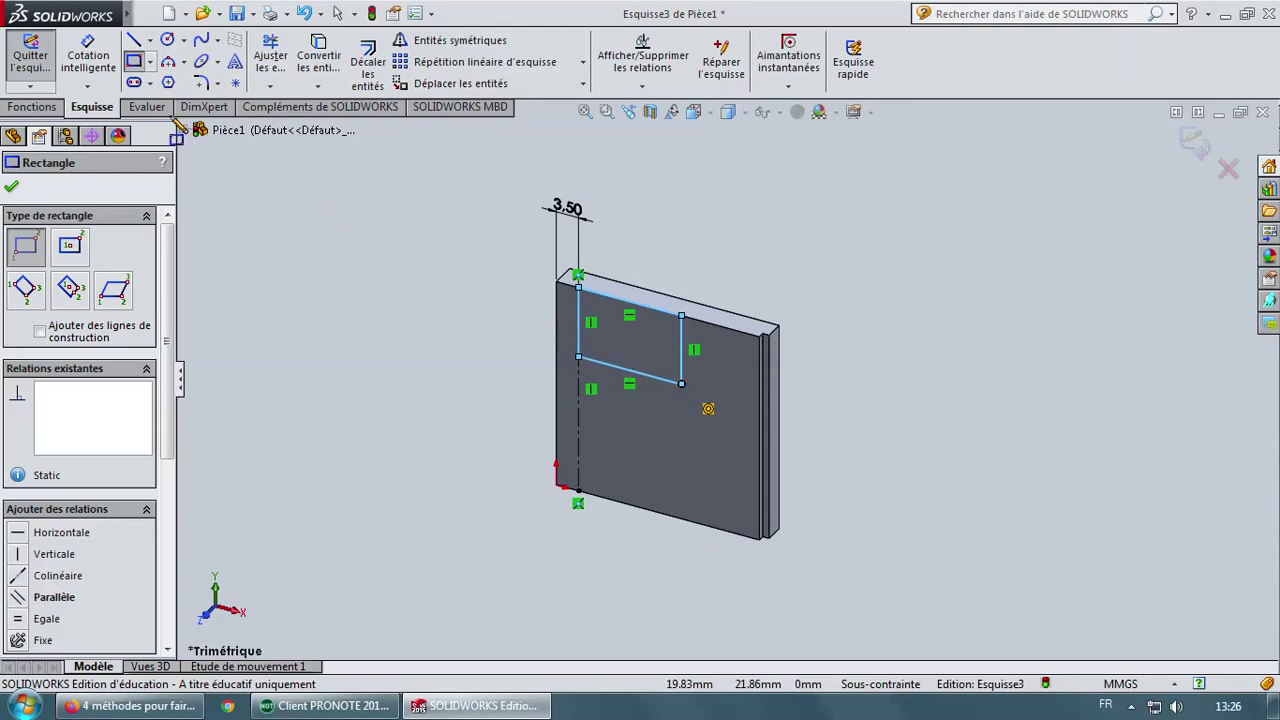
# Dimension the rectangle's horizontal edge to 26 mm and its vertical edge to 10 mm
pyautogui.click(105, 84)
pyautogui.click(112, 98)
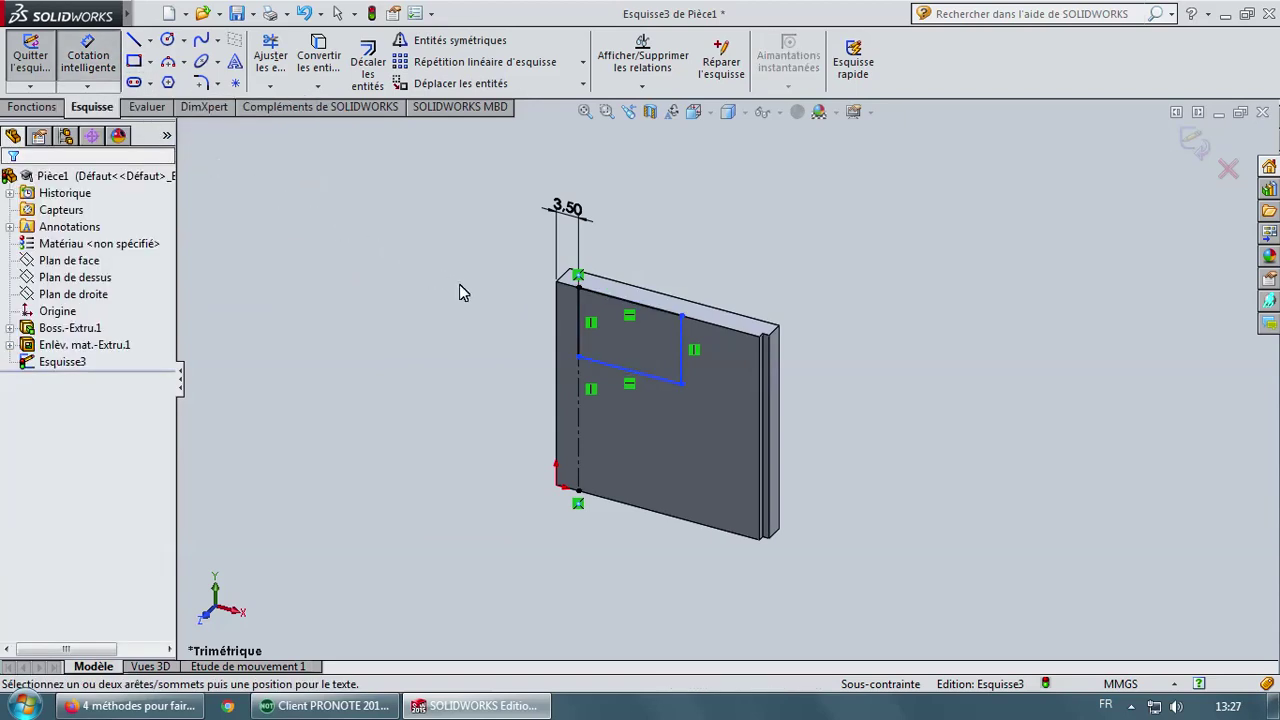
pyautogui.click(608, 364)
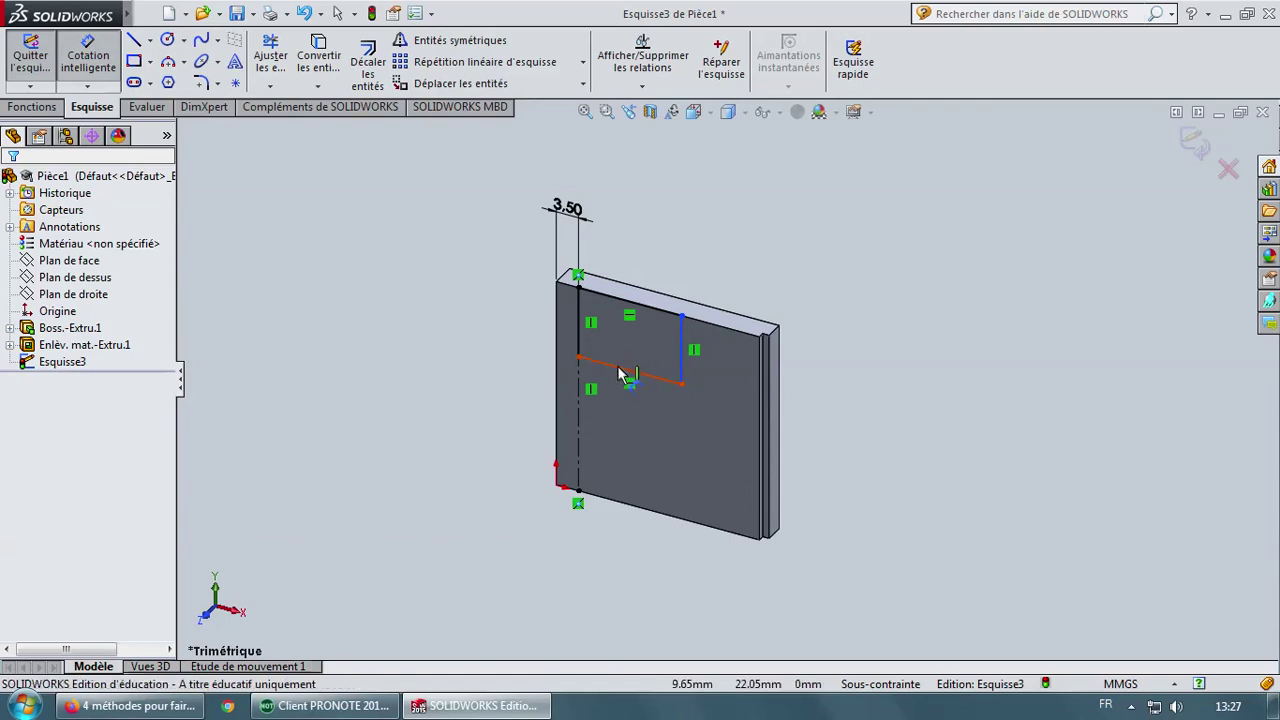
pyautogui.click(611, 556)
pyautogui.write('26')
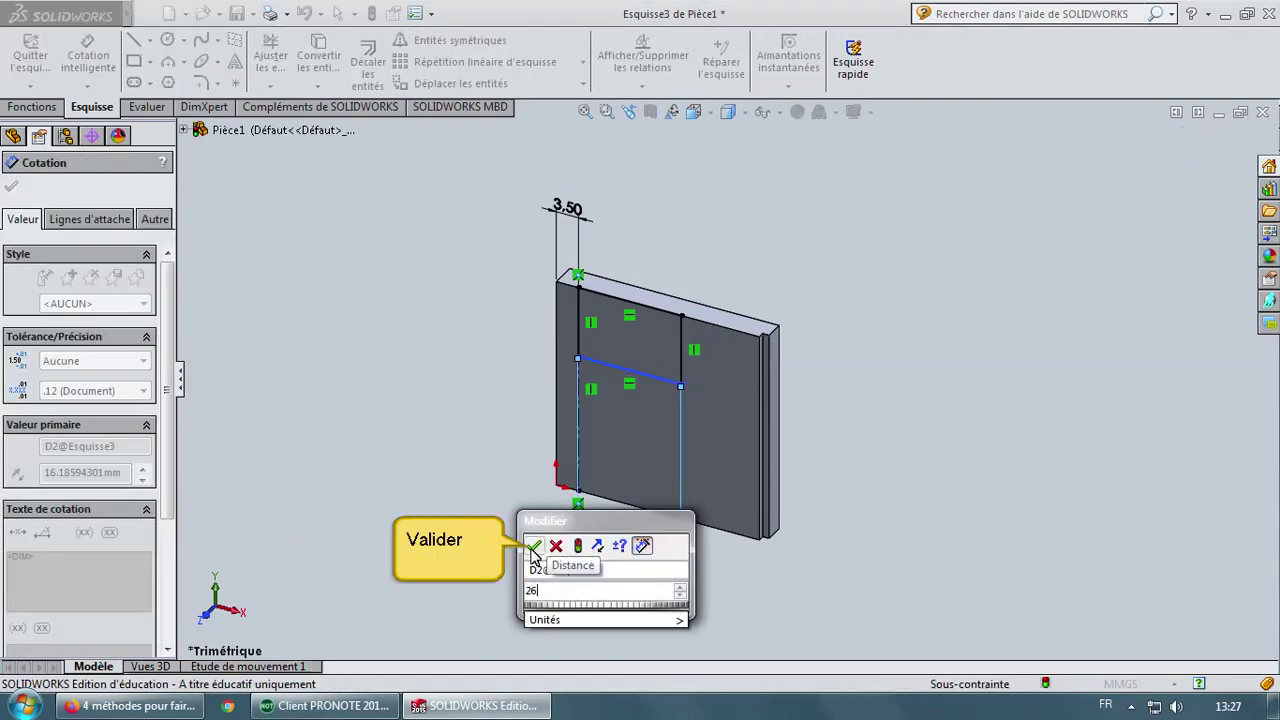
pyautogui.click(533, 547)
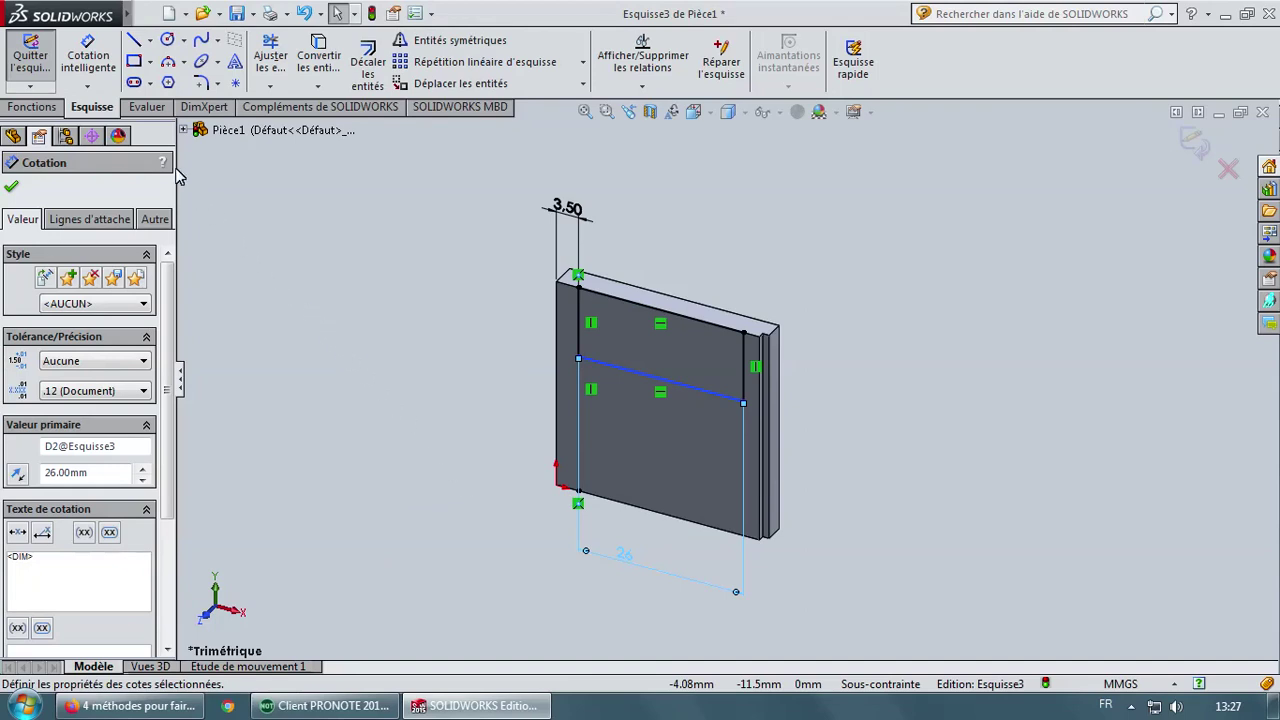
pyautogui.click(106, 92)
pyautogui.click(200, 185)
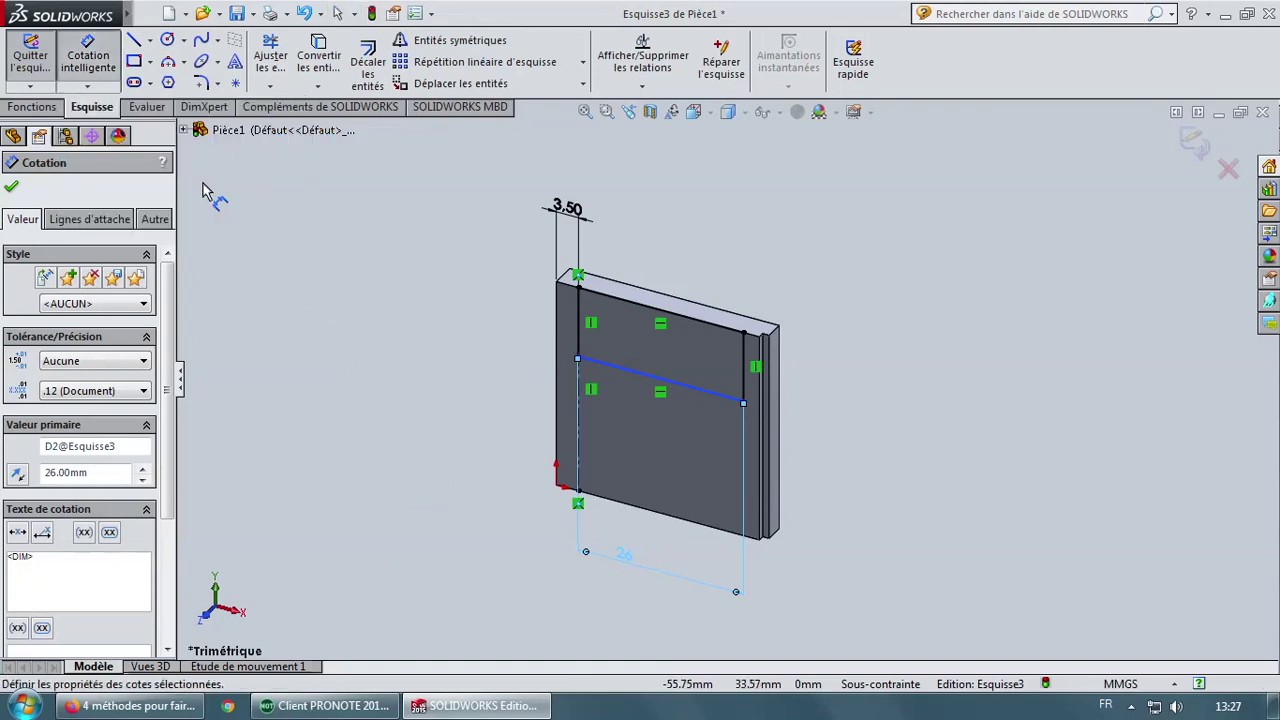
pyautogui.click(580, 335)
pyautogui.click(488, 312)
pyautogui.write('0')
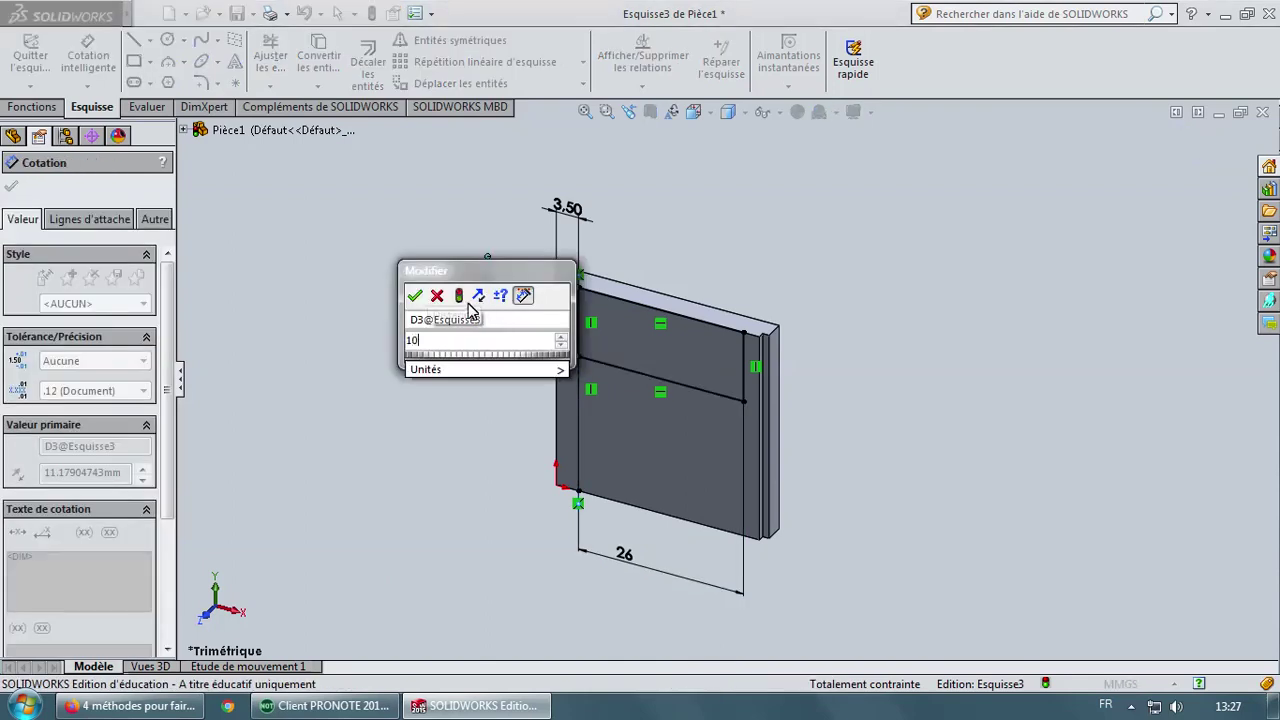
pyautogui.click(414, 297)
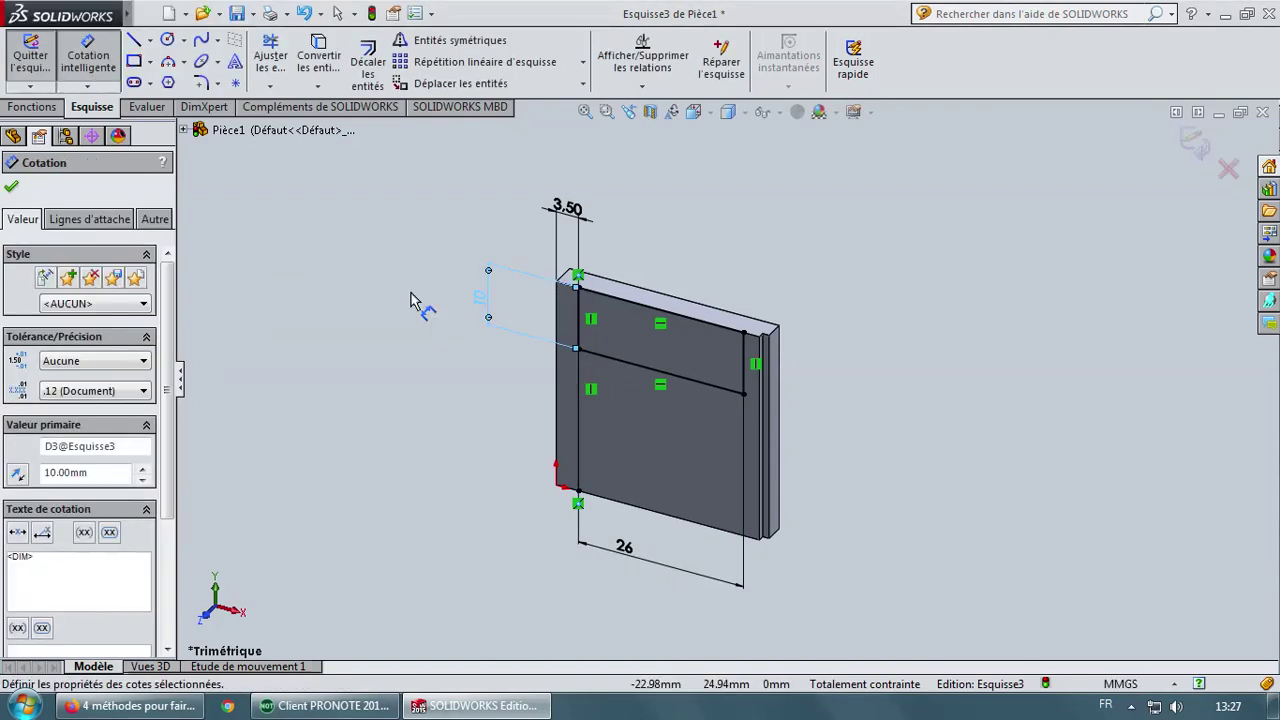
# Extrude-cut the rectangle sketch Blind 3 mm deep to form the pocket Enlèv. mat.-Extru.2
pyautogui.click(46, 110)
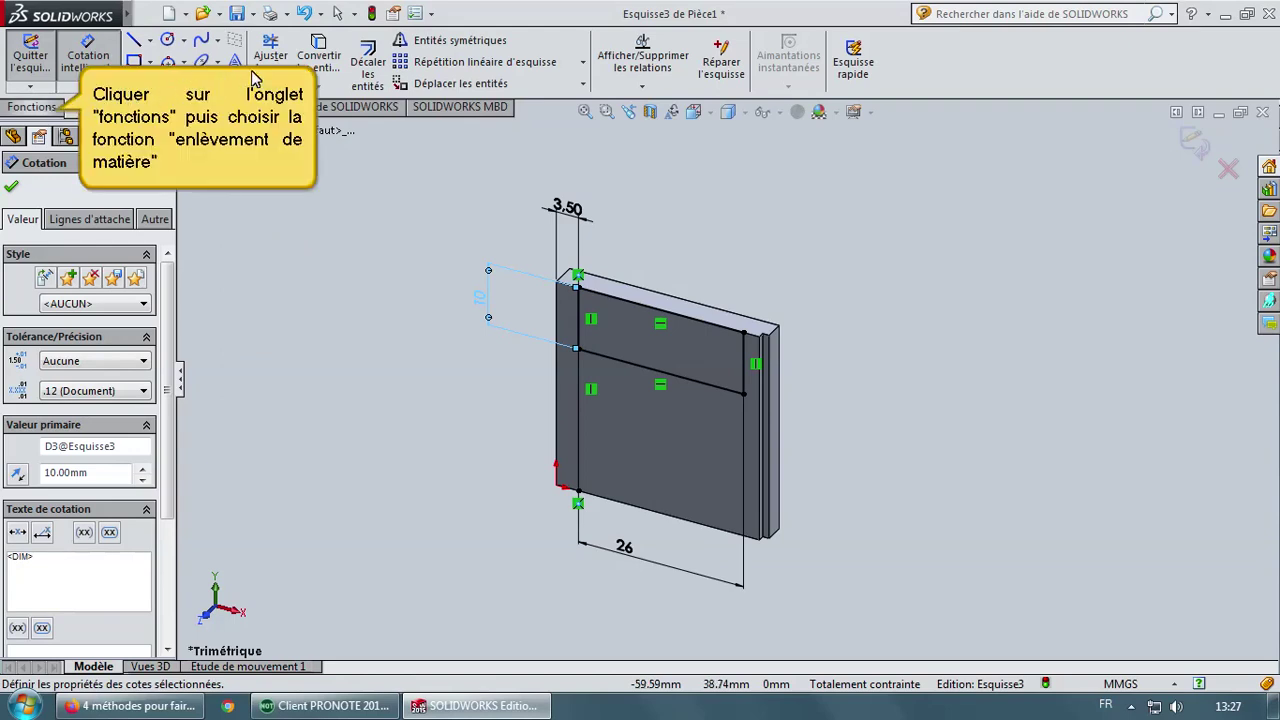
pyautogui.click(333, 62)
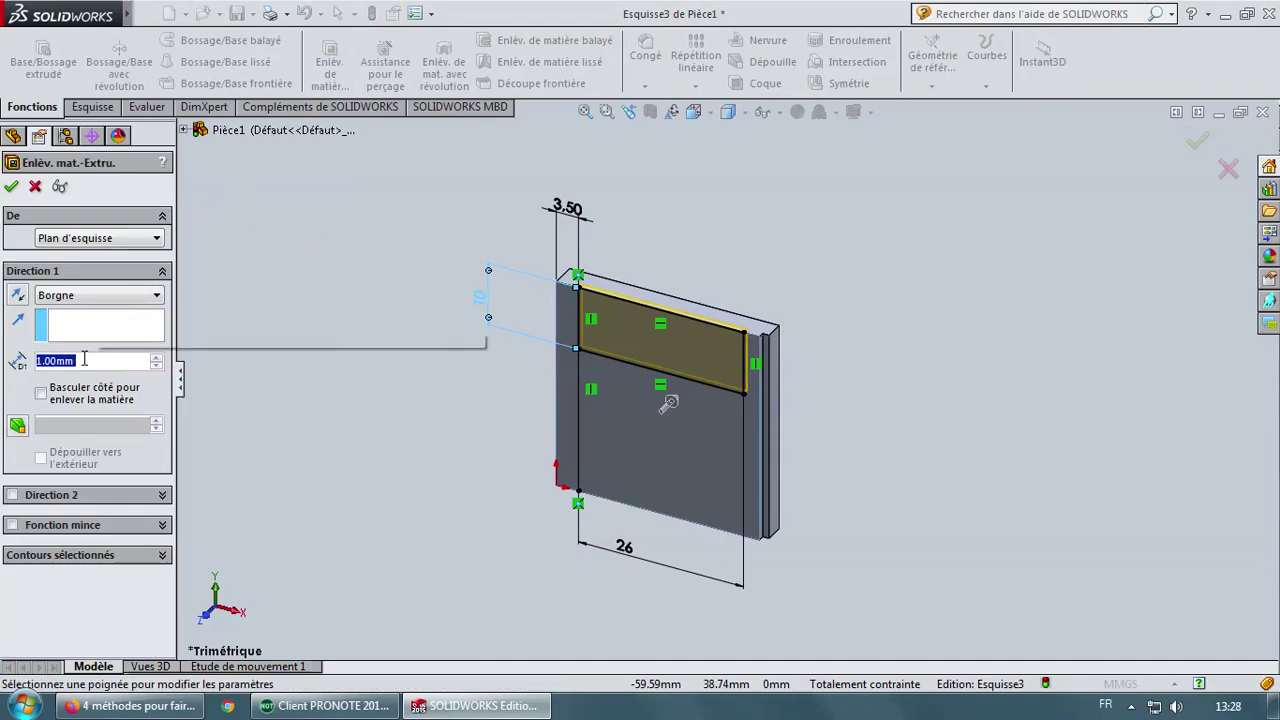
pyautogui.write('3')
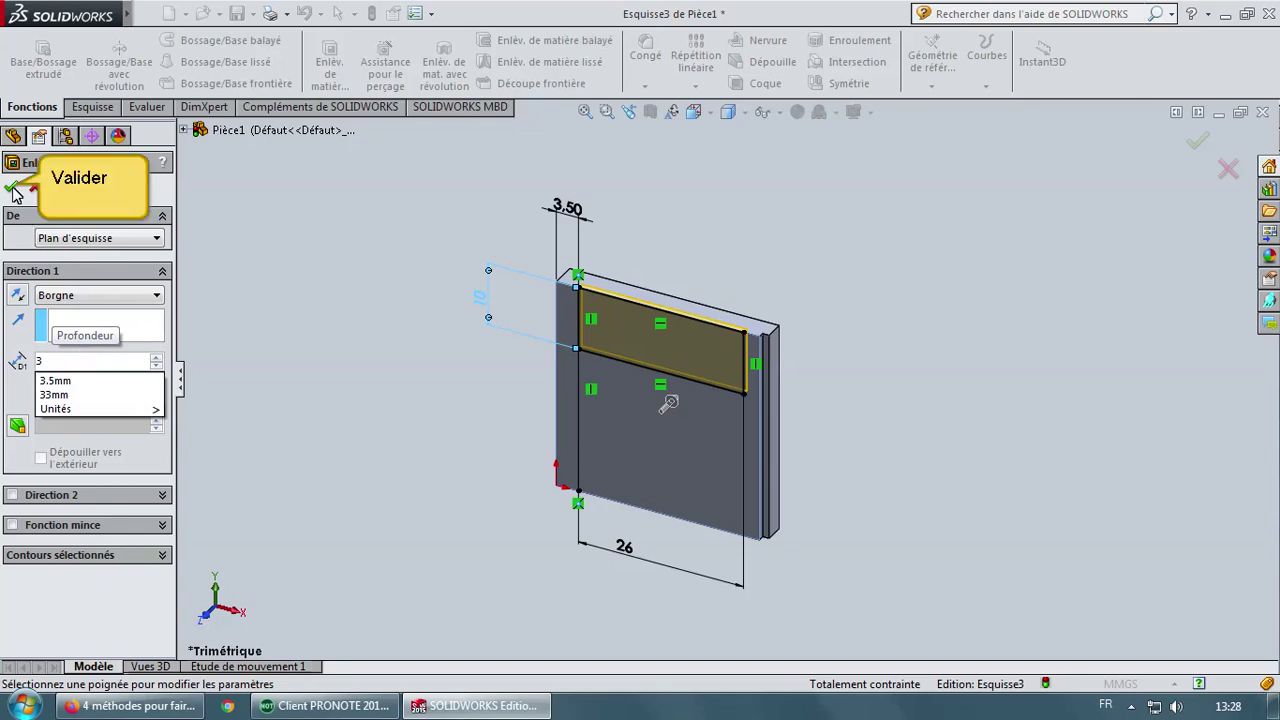
pyautogui.click(13, 189)
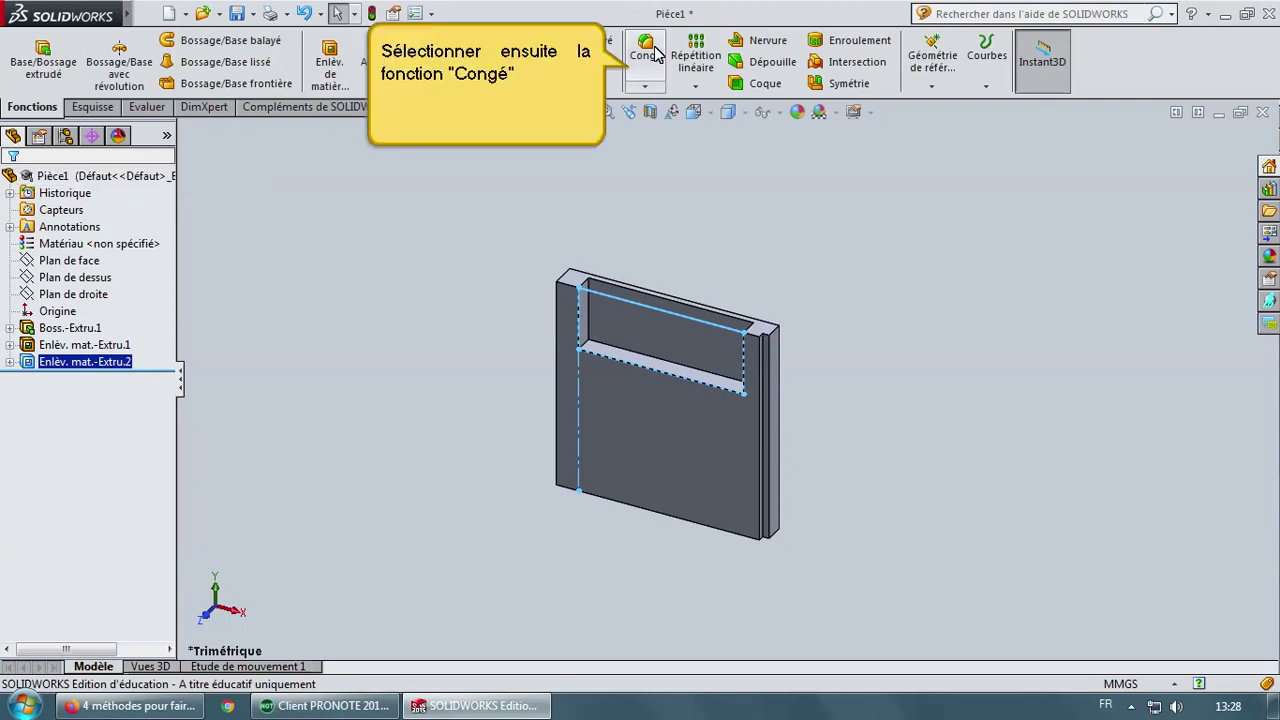
# Add a 3 mm radius fillet (Congé1) to the plate's two top corner edges
pyautogui.click(647, 85)
pyautogui.click(668, 108)
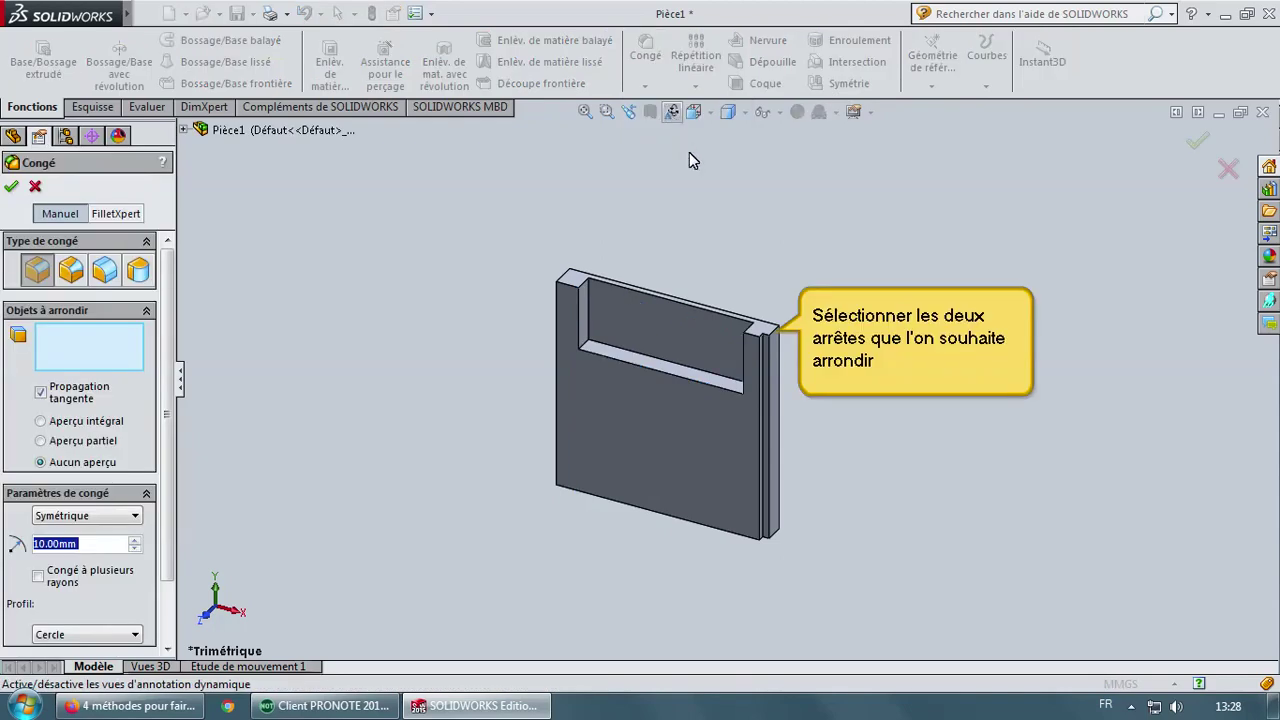
pyautogui.click(670, 298)
pyautogui.click(564, 258)
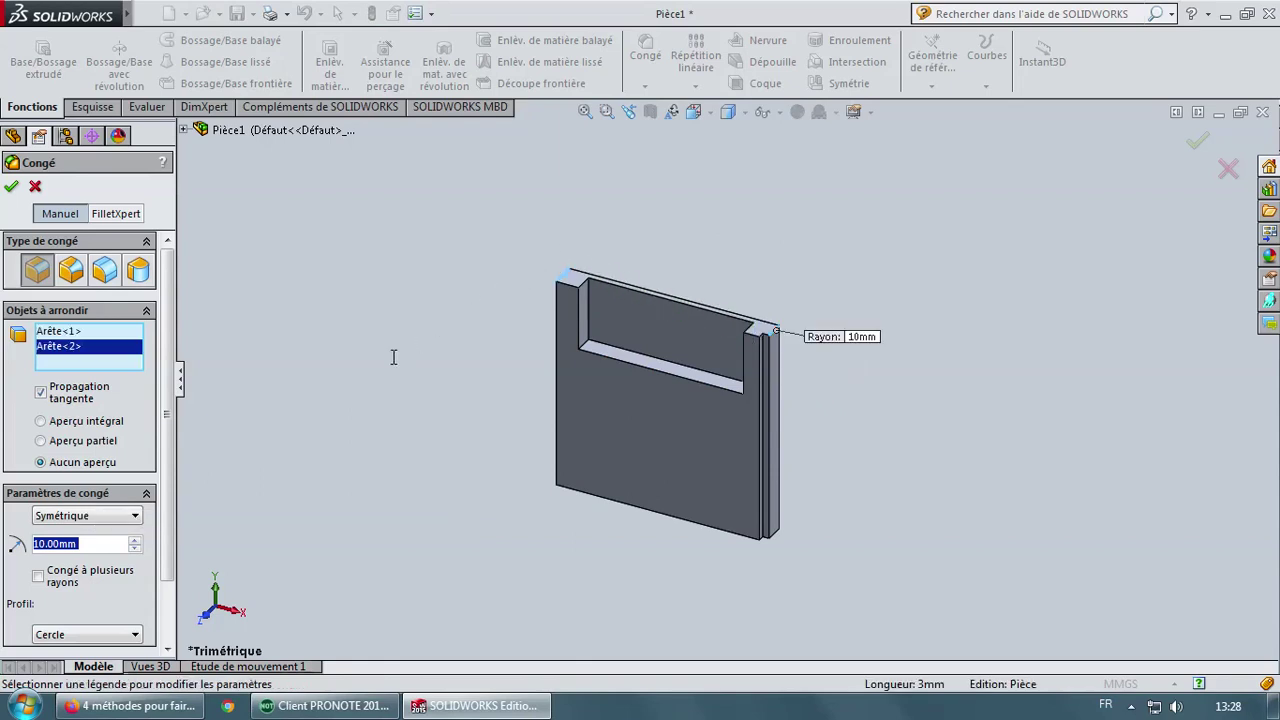
pyautogui.write('3')
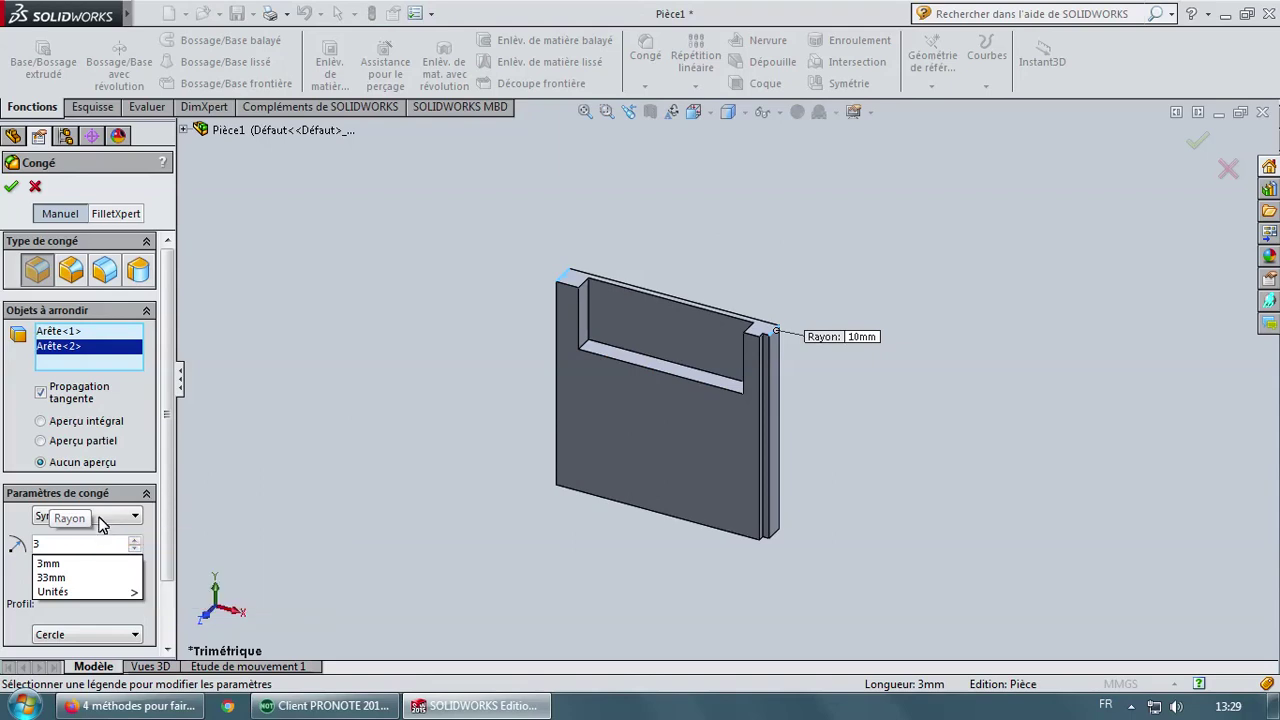
pyautogui.press('Return')
pyautogui.click(13, 189)
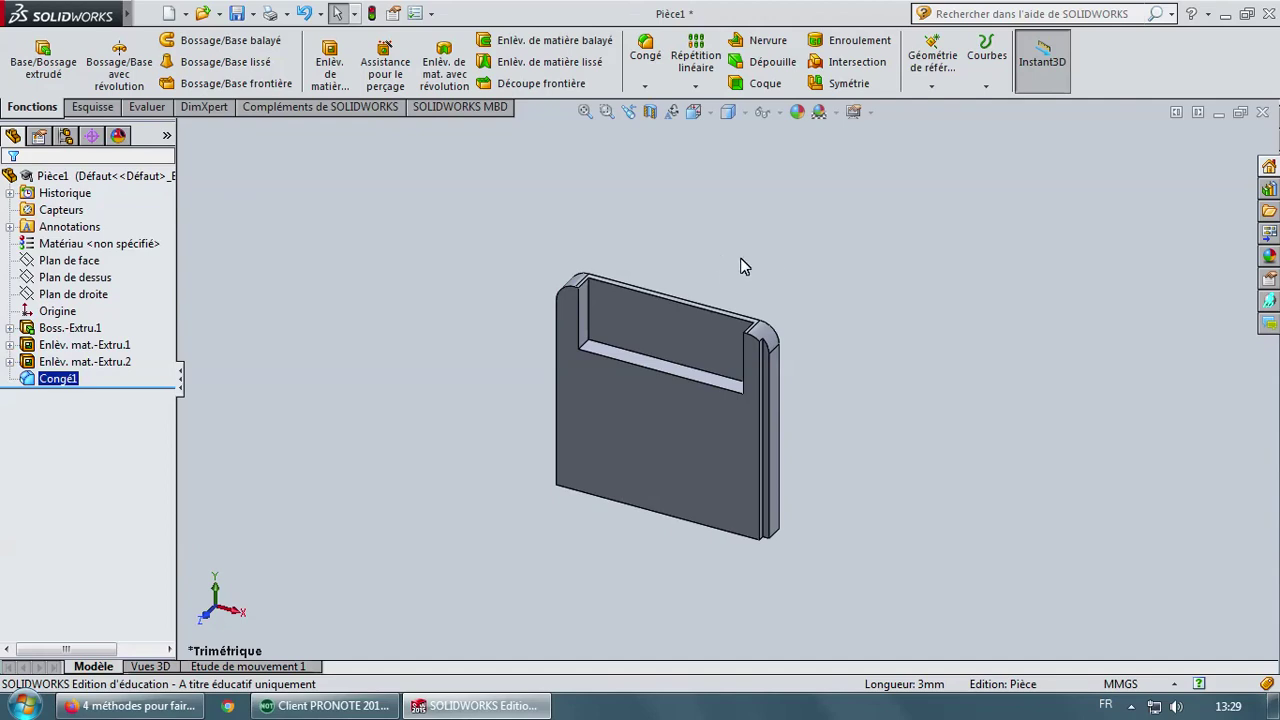
# Rotate the view to inspect the finished plate from other angles, including its top face
pyautogui.rightClick(935, 279)
pyautogui.moveTo(1047, 356)
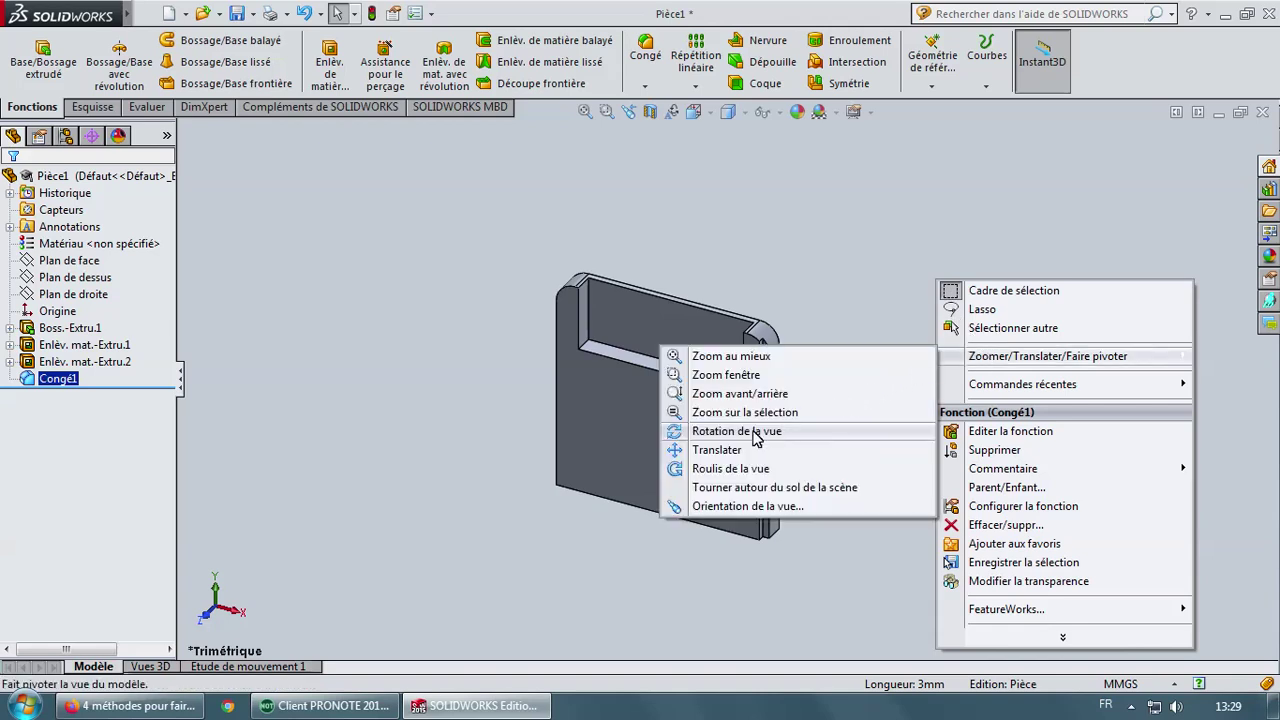
pyautogui.click(744, 431)
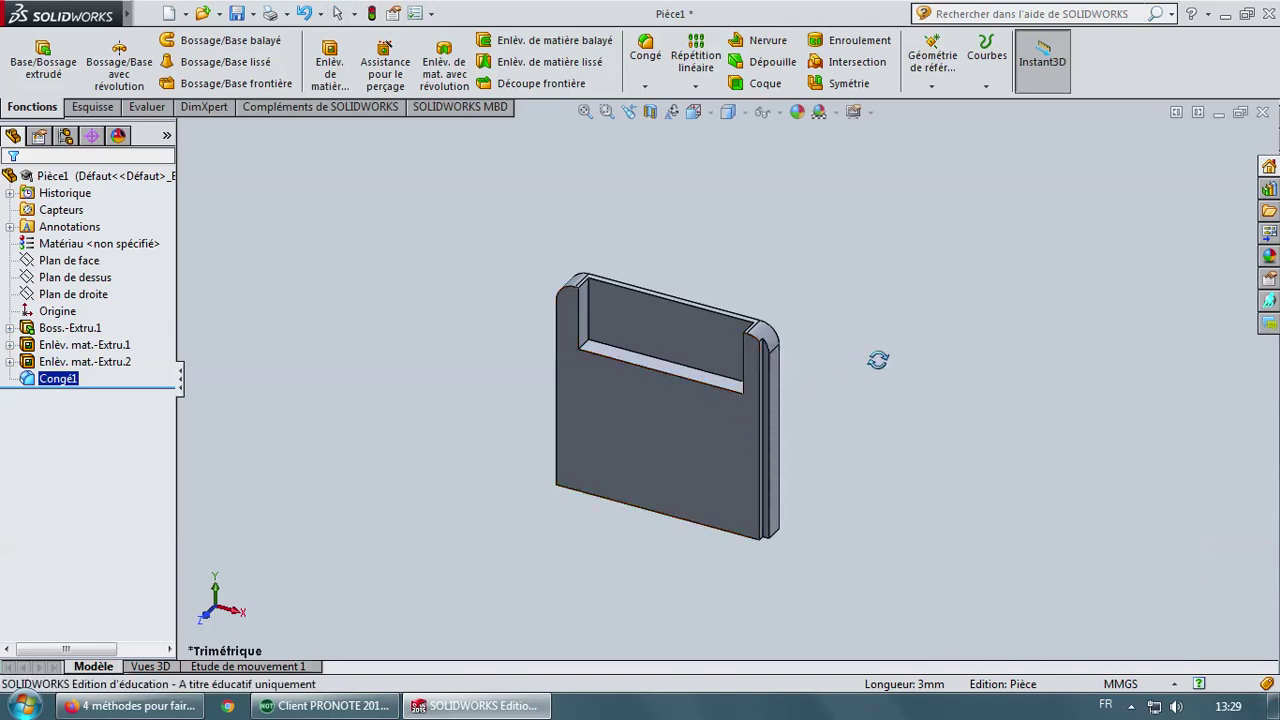
pyautogui.moveTo(877, 358)
pyautogui.mouseDown()
pyautogui.moveTo(847, 397)
pyautogui.moveTo(646, 420)
pyautogui.moveTo(605, 467)
pyautogui.moveTo(588, 537)
pyautogui.moveTo(583, 600)
pyautogui.moveTo(608, 586)
pyautogui.mouseUp()
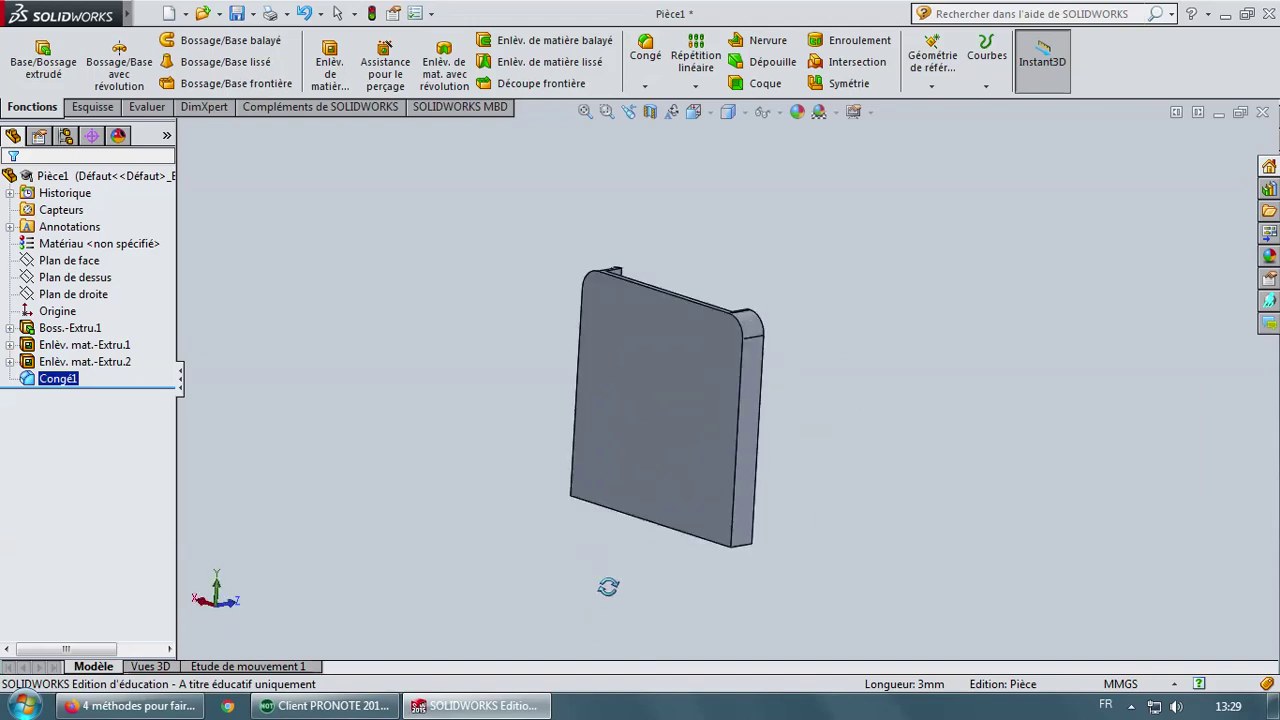
pyautogui.moveTo(700, 434)
pyautogui.mouseDown()
pyautogui.moveTo(586, 463)
pyautogui.moveTo(558, 486)
pyautogui.moveTo(537, 609)
pyautogui.mouseUp()
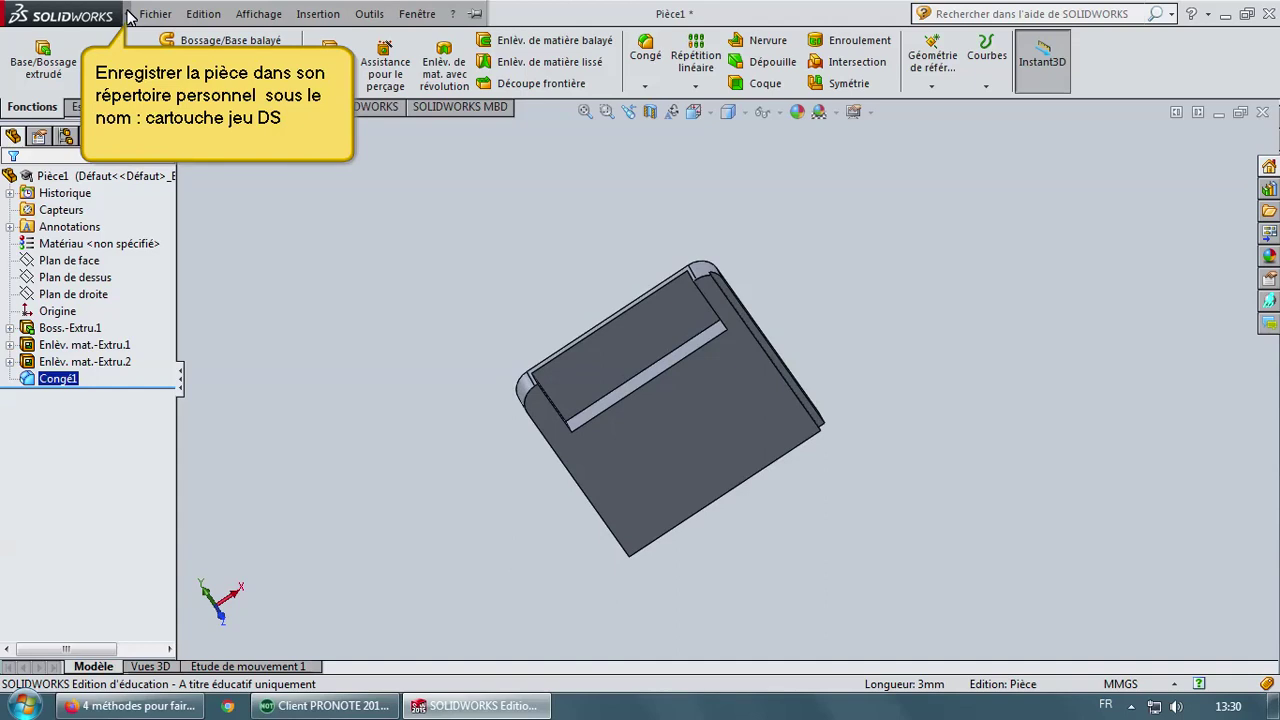
# Save the part as 'cartouche jeu DS.SLDPRT' at the root of the H: drive
pyautogui.click(155, 15)
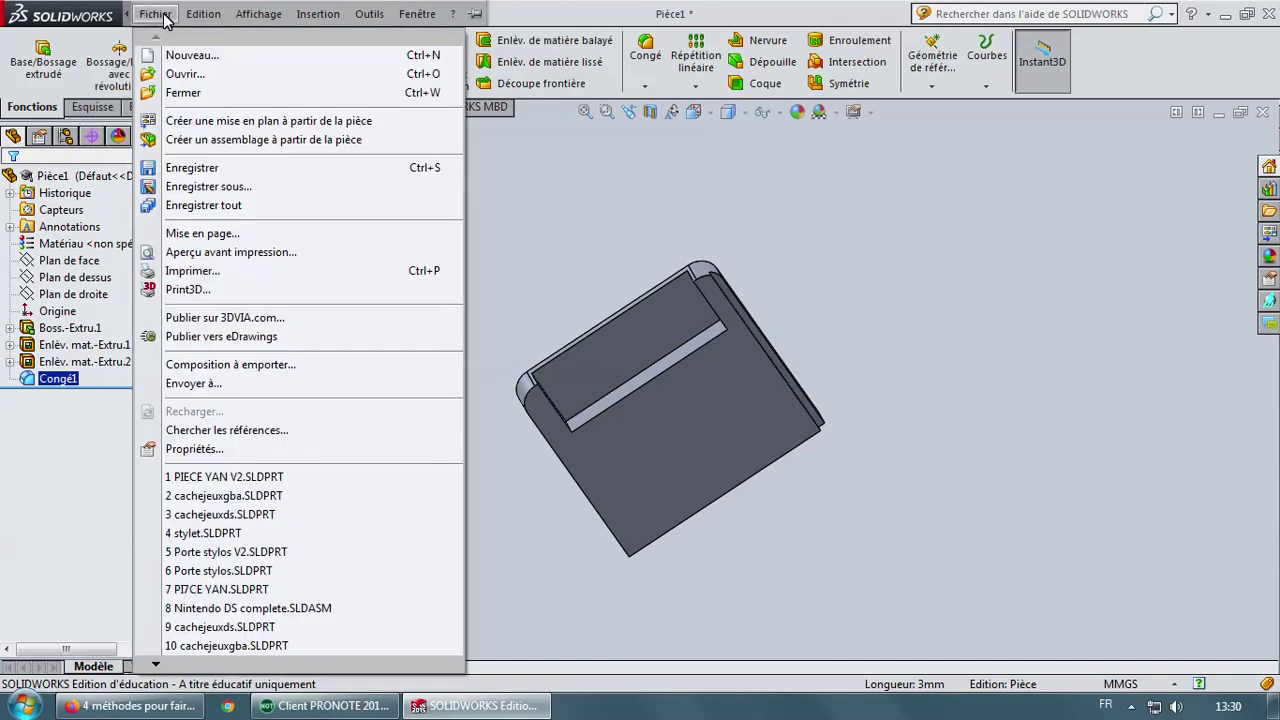
pyautogui.click(186, 190)
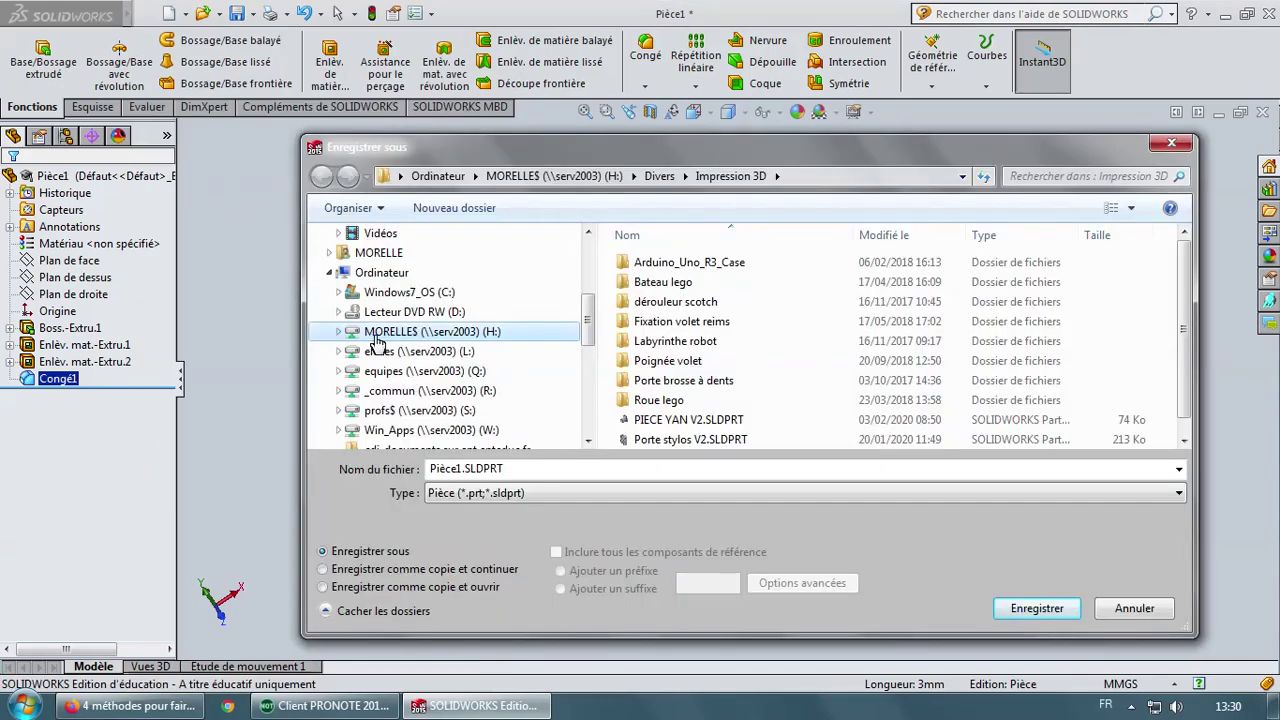
pyautogui.click(374, 333)
pyautogui.moveTo(463, 468); pyautogui.dragTo(420, 470)
pyautogui.press('BackSpace')
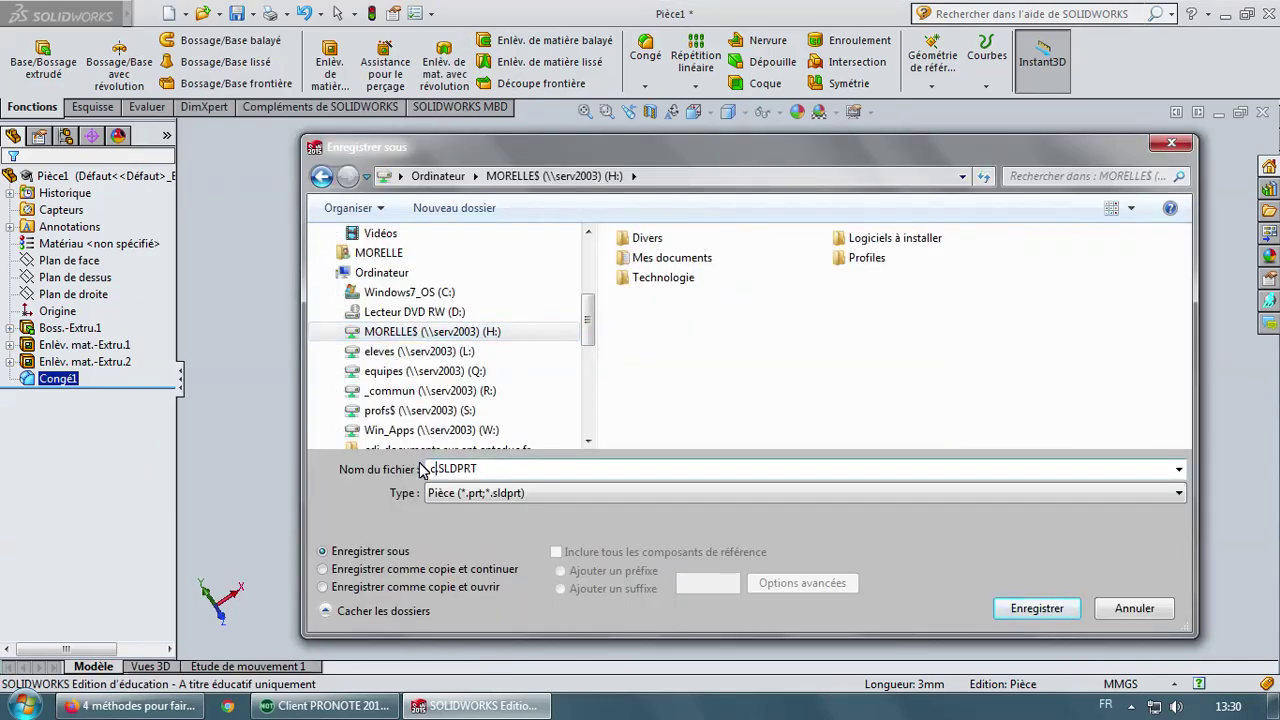
pyautogui.write('cartouche jeu DS')
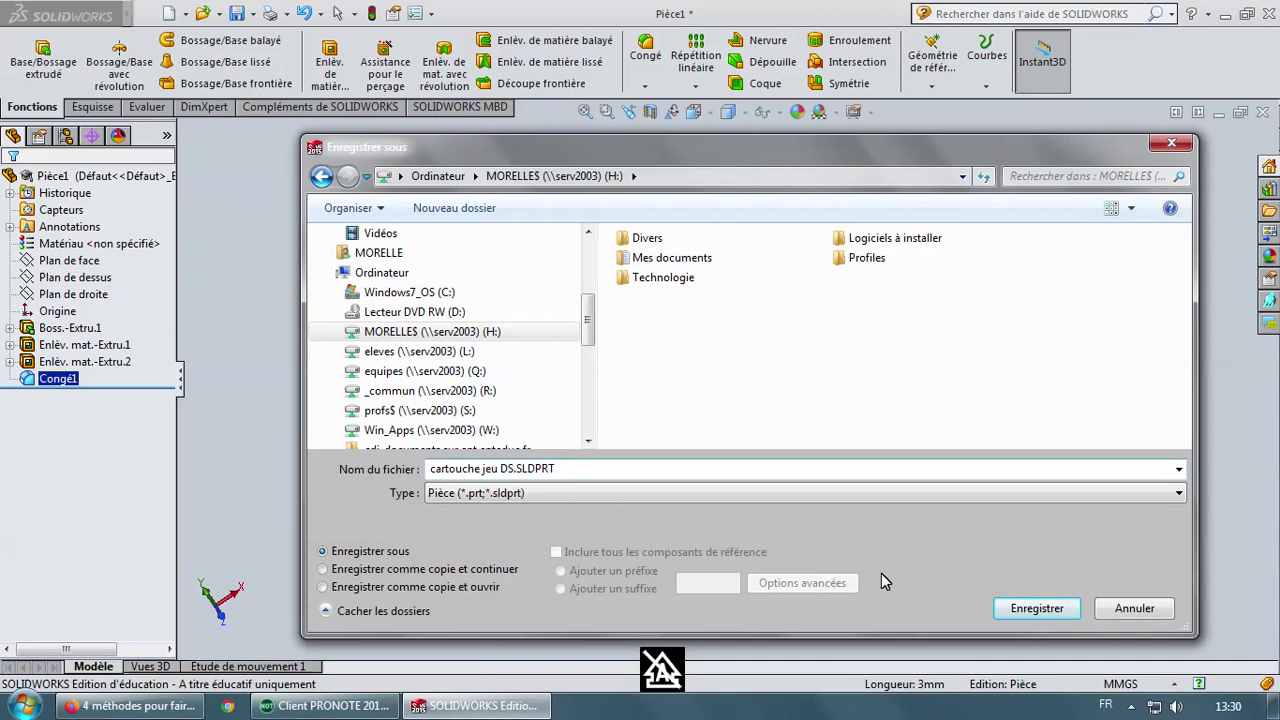
pyautogui.click(1037, 608)
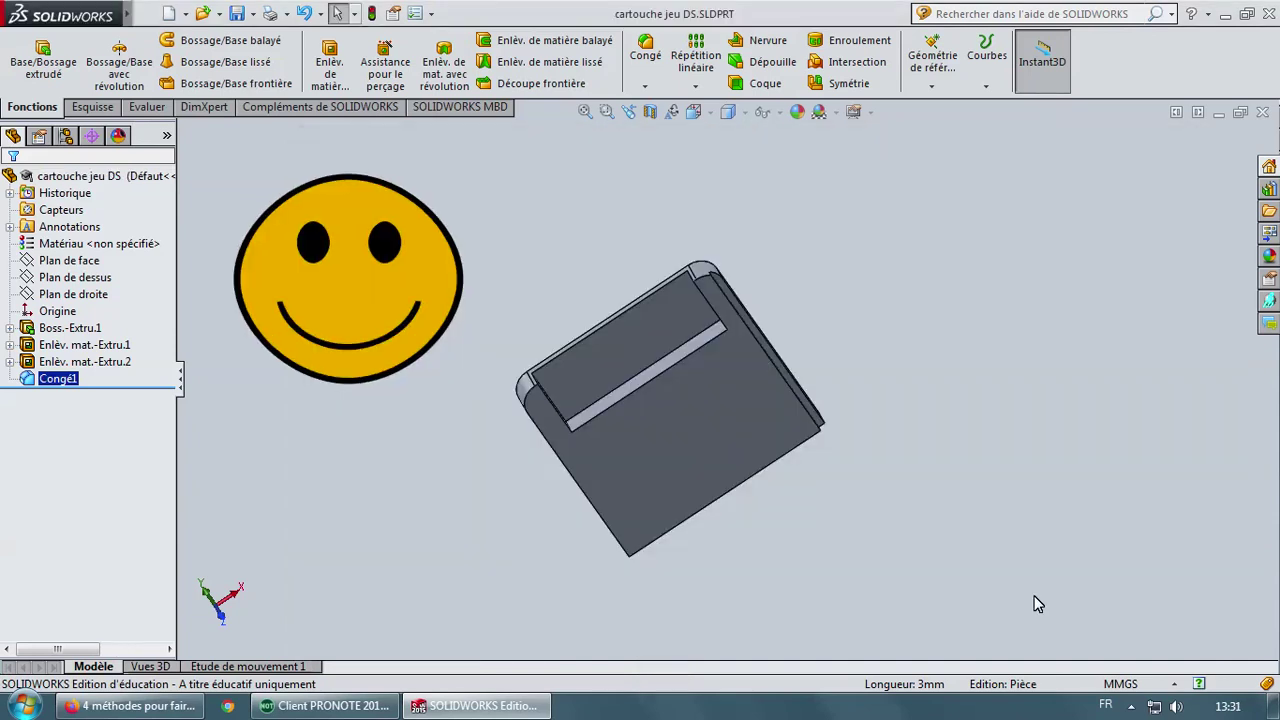